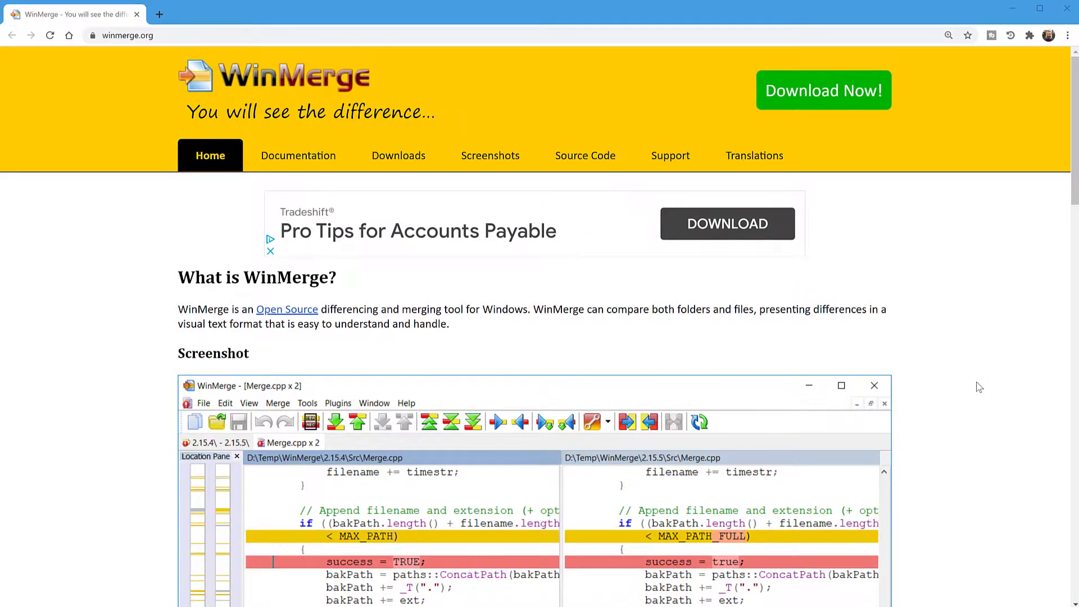
{"action": "scroll", "coordinate": [950, 424], "scroll_direction": "down", "scroll_amount": 8}
{"action": "scroll", "coordinate": [950, 424], "scroll_direction": "up", "scroll_amount": 5}
{"action": "scroll", "coordinate": [950, 425], "scroll_direction": "up", "scroll_amount": 4}
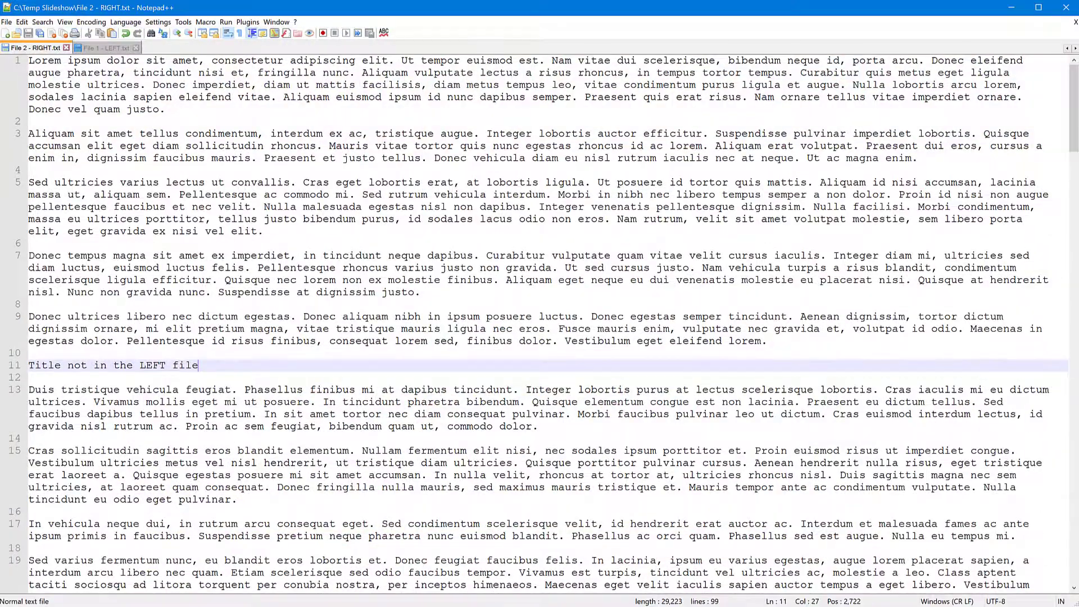
Step: In Notepad++, look through the text of File 2 - RIGHT.txt and File 1 - LEFT.txt
{"action": "left_click", "coordinate": [419, 341]}
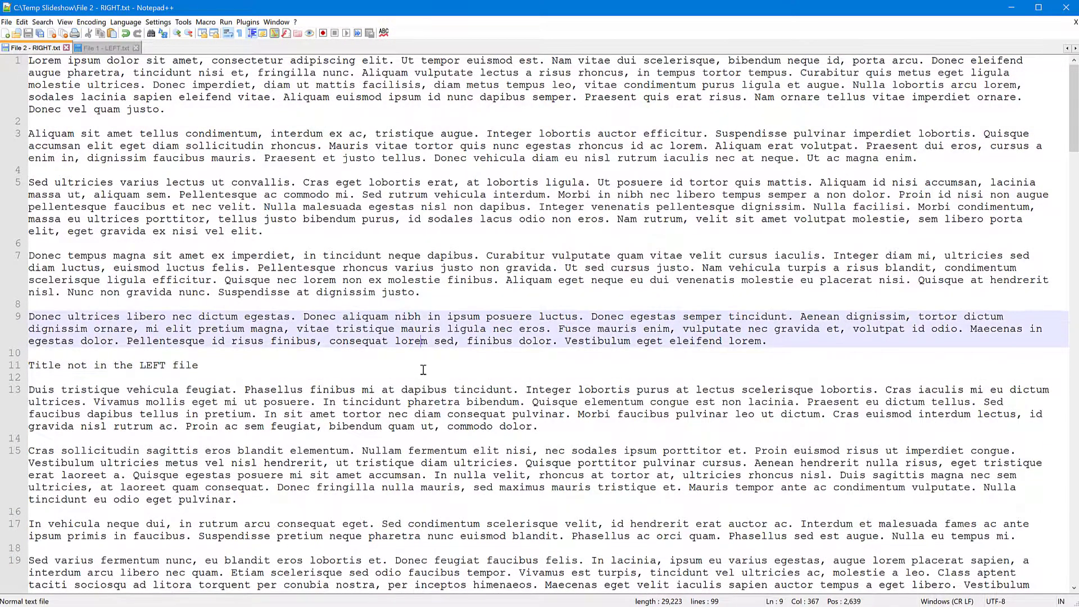
{"action": "scroll", "coordinate": [416, 363], "scroll_direction": "down", "scroll_amount": 3}
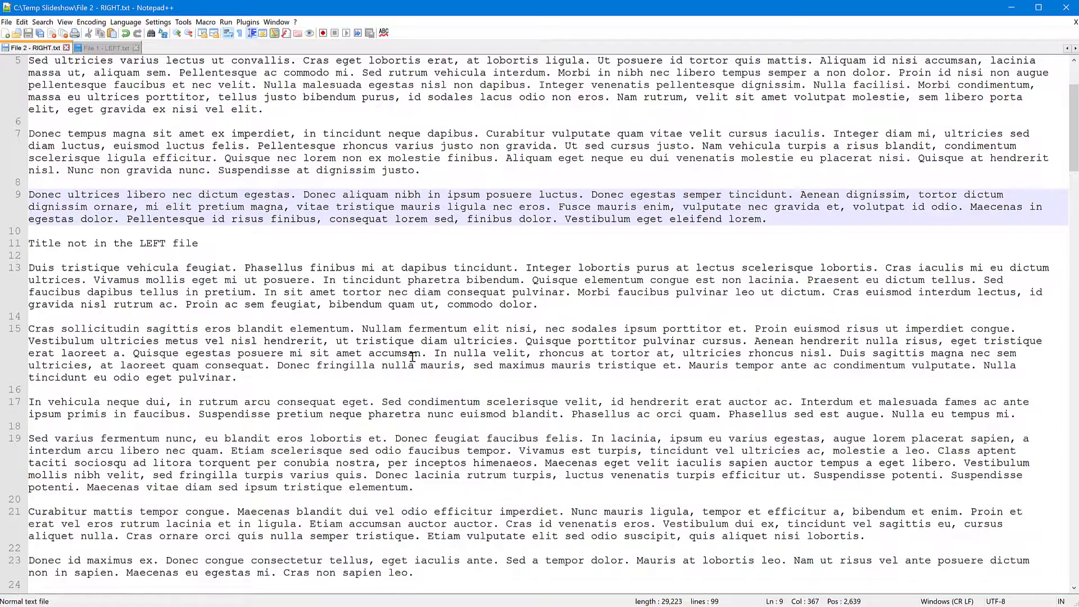
{"action": "scroll", "coordinate": [412, 357], "scroll_direction": "up", "scroll_amount": 2}
{"action": "scroll", "coordinate": [413, 357], "scroll_direction": "down", "scroll_amount": 11}
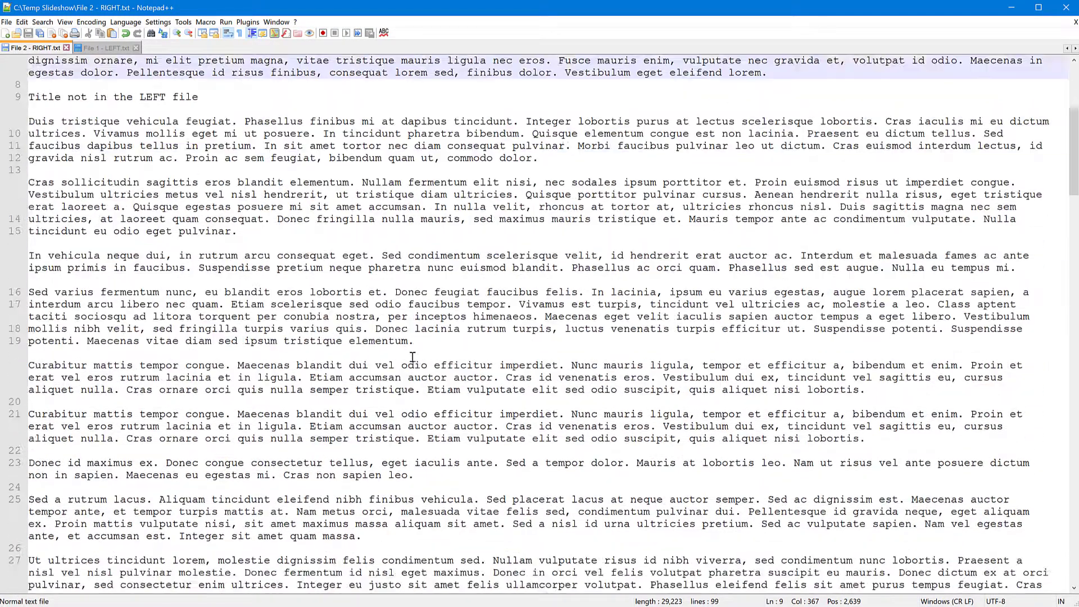
{"action": "scroll", "coordinate": [413, 357], "scroll_direction": "down", "scroll_amount": 20}
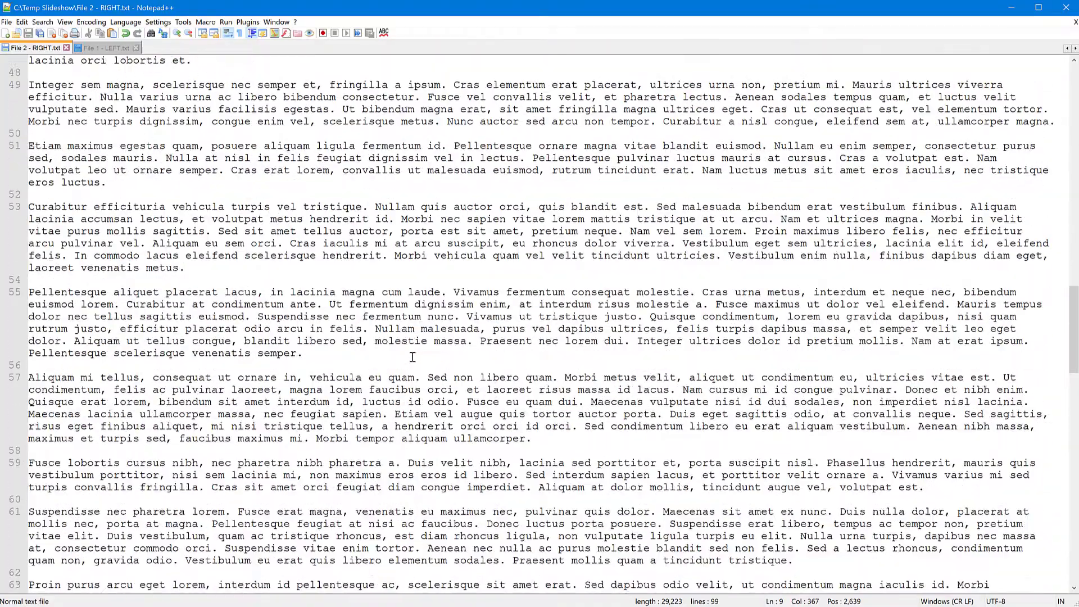
{"action": "scroll", "coordinate": [412, 357], "scroll_direction": "down", "scroll_amount": 7}
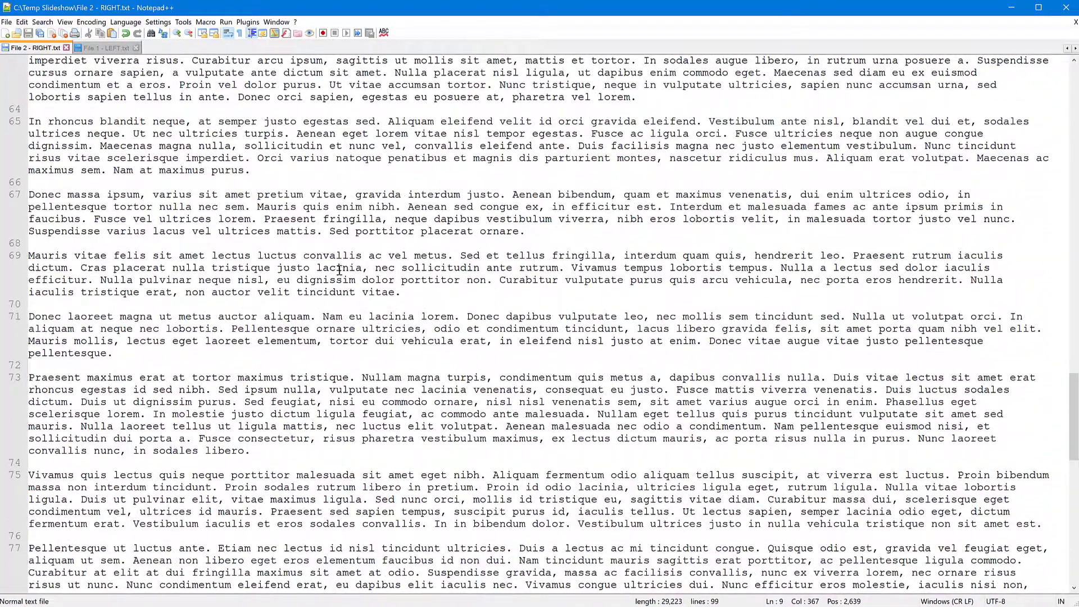
{"action": "left_click", "coordinate": [94, 49]}
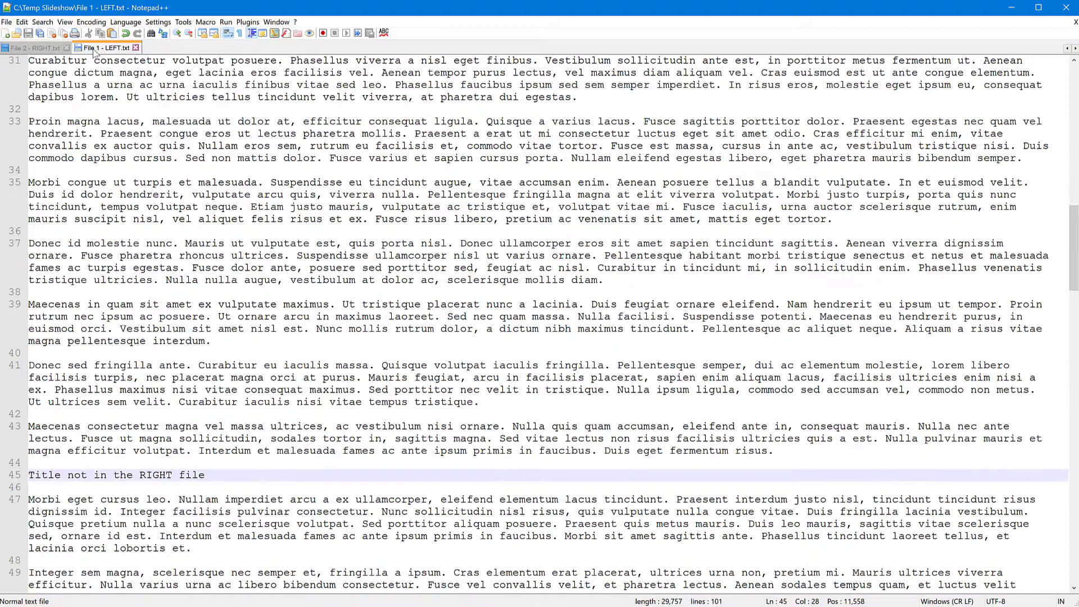
{"action": "left_click", "coordinate": [35, 49]}
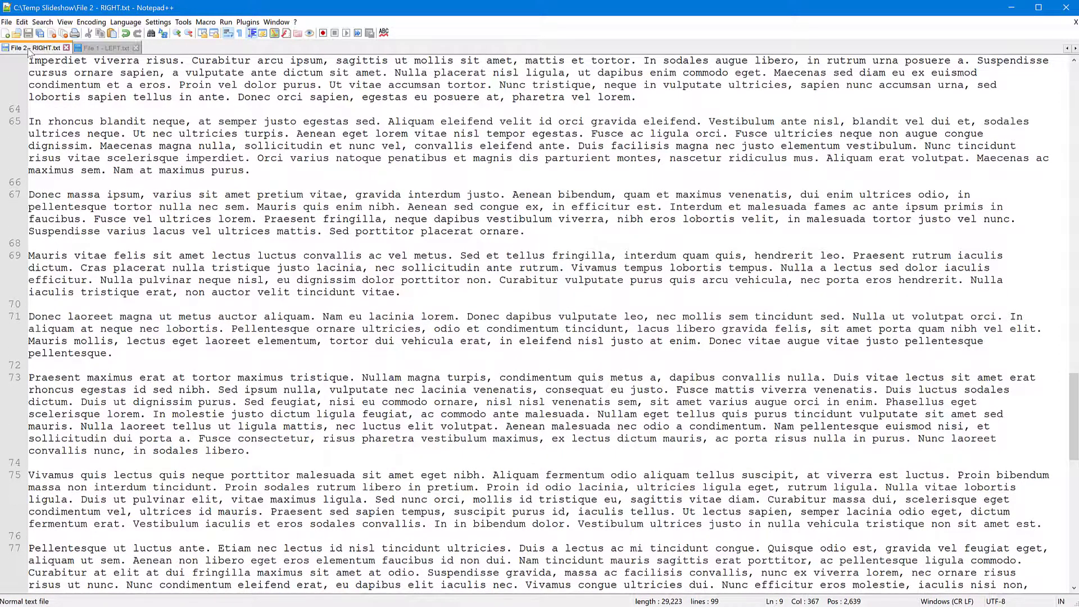
{"action": "scroll", "coordinate": [603, 331], "scroll_direction": "down", "scroll_amount": 4}
{"action": "scroll", "coordinate": [604, 331], "scroll_direction": "up", "scroll_amount": 10}
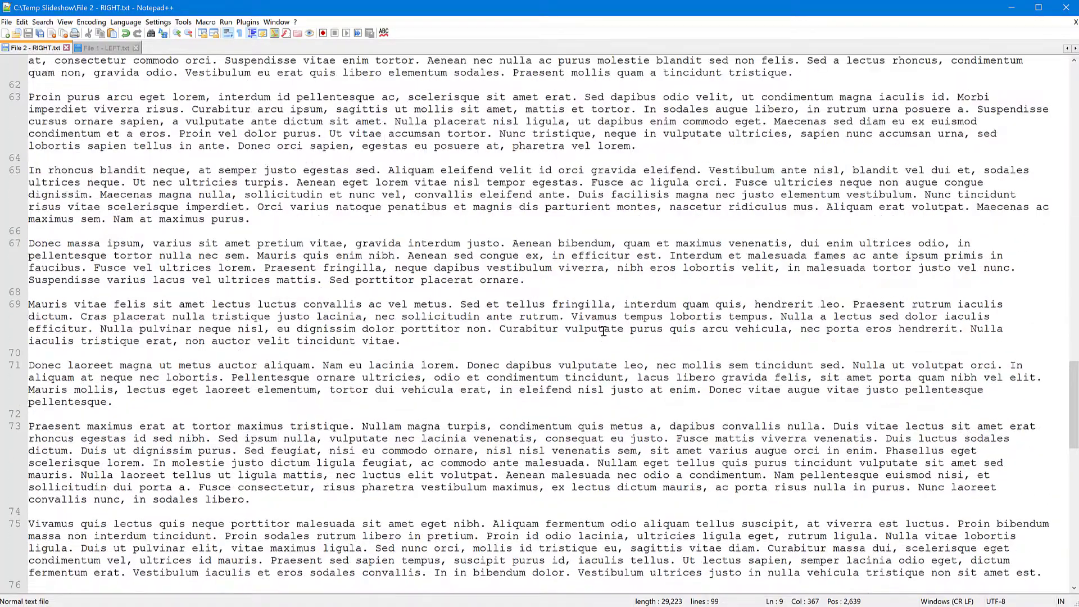
{"action": "scroll", "coordinate": [604, 331], "scroll_direction": "up", "scroll_amount": 11}
{"action": "scroll", "coordinate": [604, 331], "scroll_direction": "down", "scroll_amount": 12}
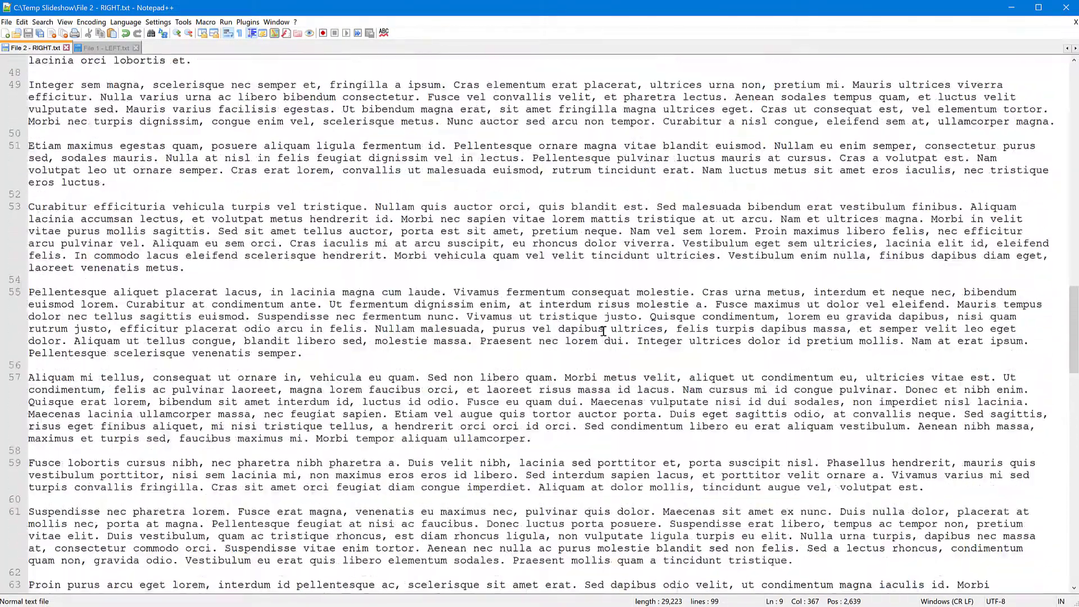
{"action": "scroll", "coordinate": [604, 332], "scroll_direction": "down", "scroll_amount": 5}
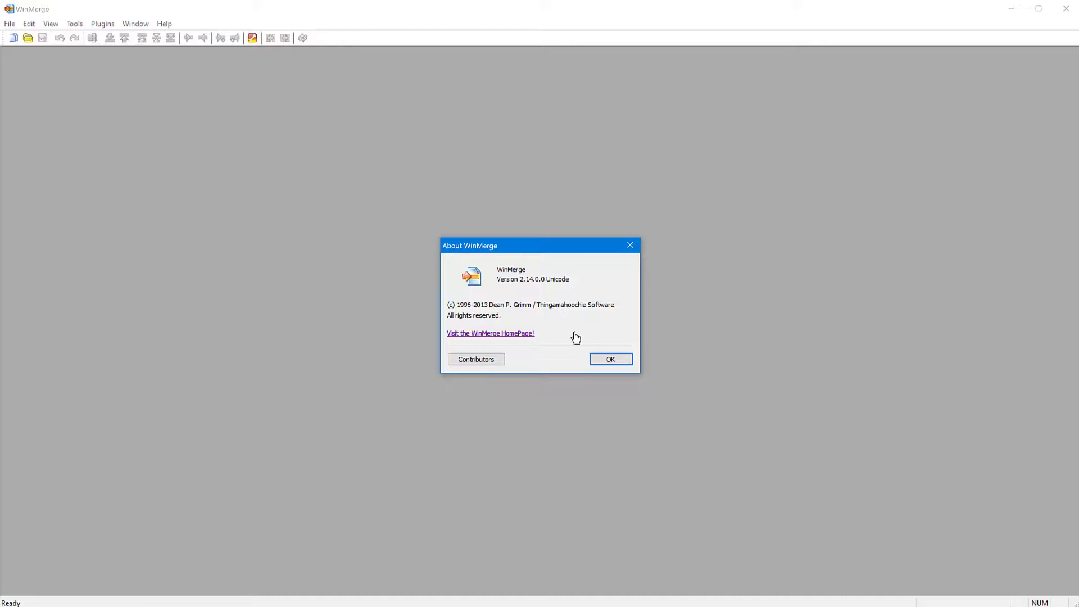
Step: In WinMerge, dismiss the version information and start a comparison with C:\Temp Slideshow\File 1 - LEFT.txt as the left file
{"action": "left_click", "coordinate": [604, 364]}
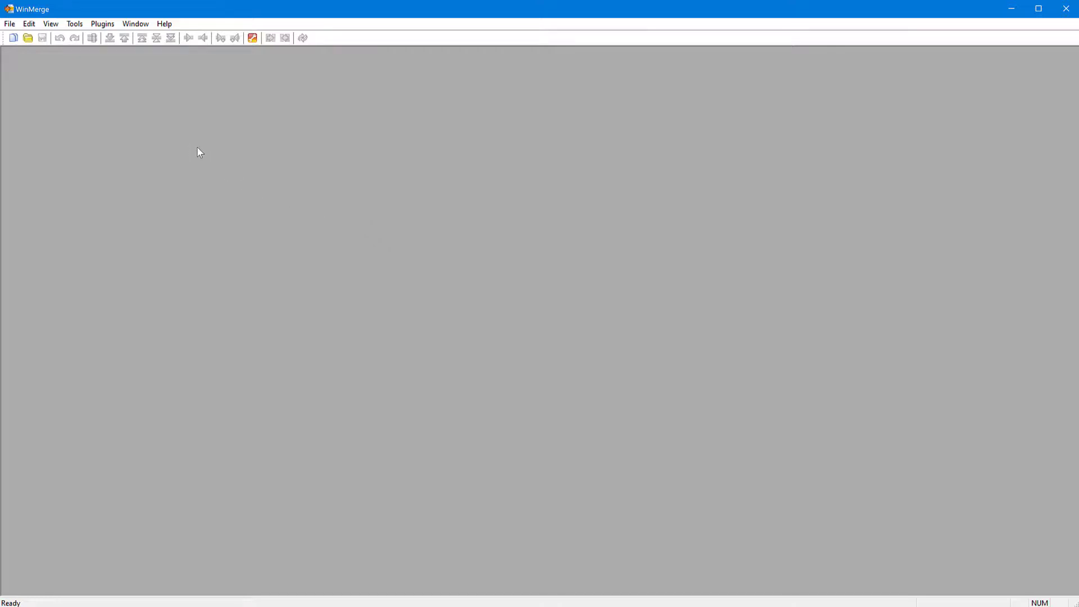
{"action": "left_click", "coordinate": [28, 38]}
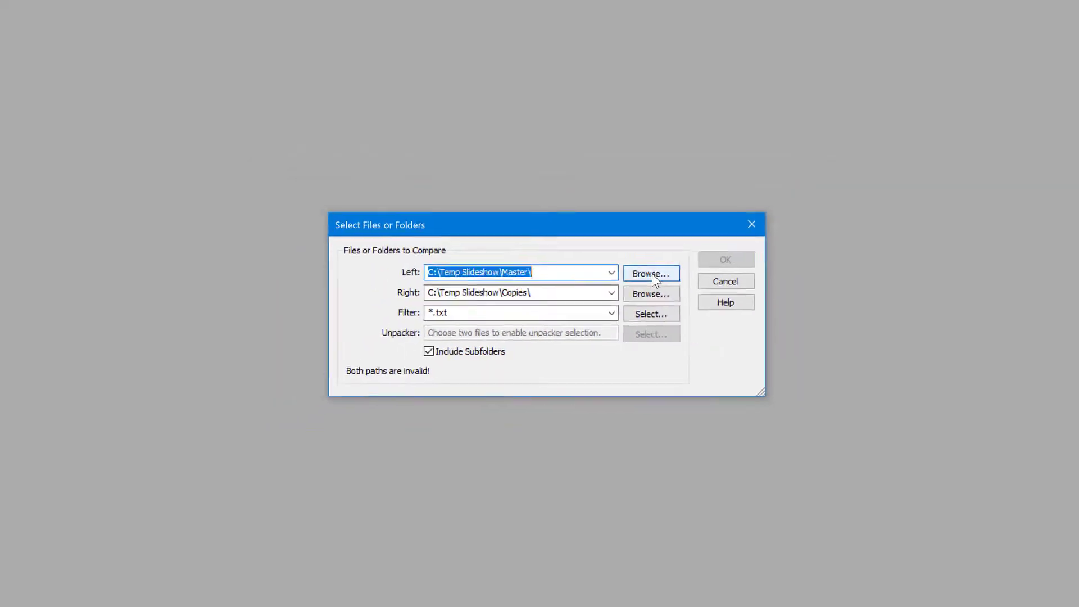
{"action": "left_click", "coordinate": [628, 295]}
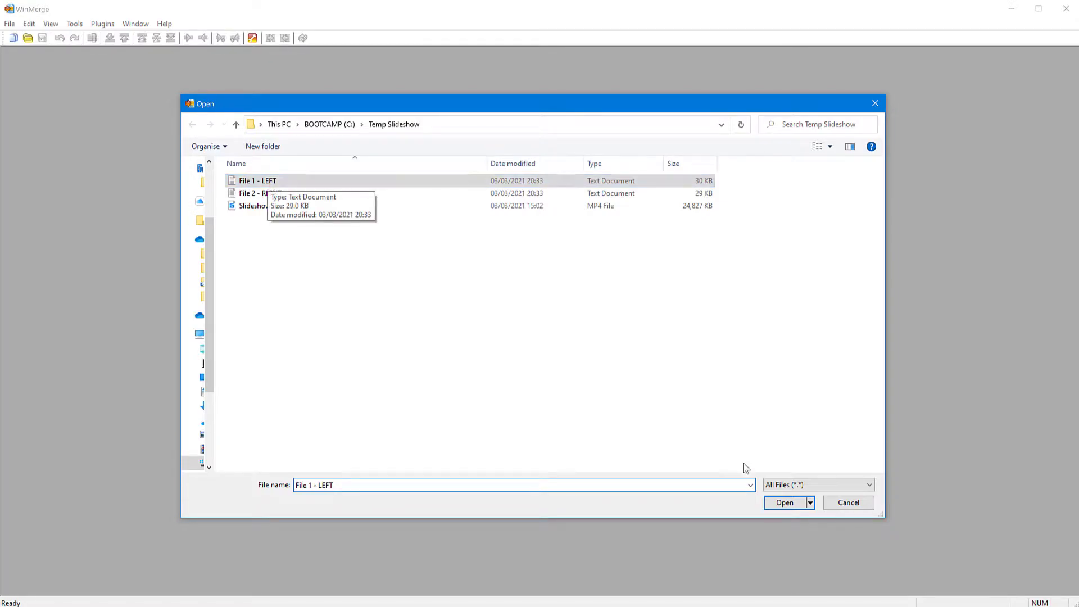
{"action": "left_click", "coordinate": [781, 502]}
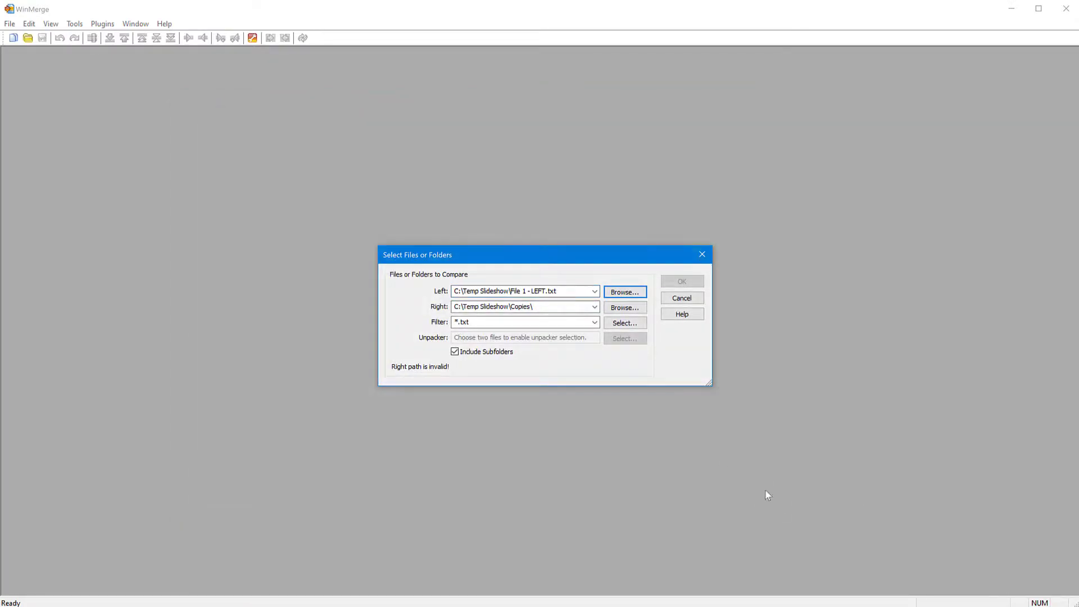
Step: Set File 2 - RIGHT.txt as the right file and show the resulting comparison maximized
{"action": "left_click", "coordinate": [622, 308]}
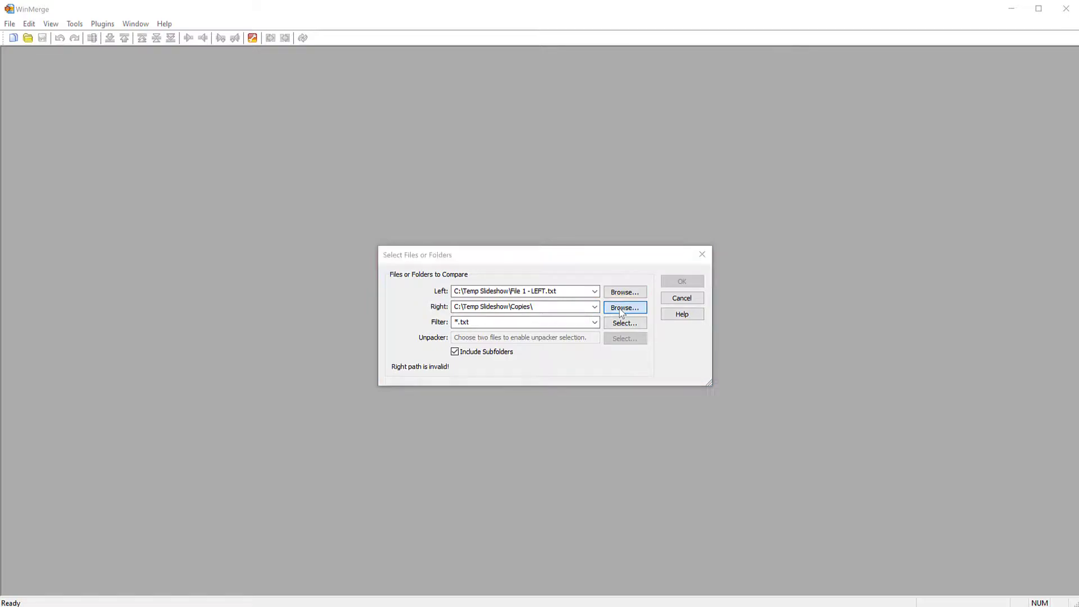
{"action": "left_click", "coordinate": [259, 194]}
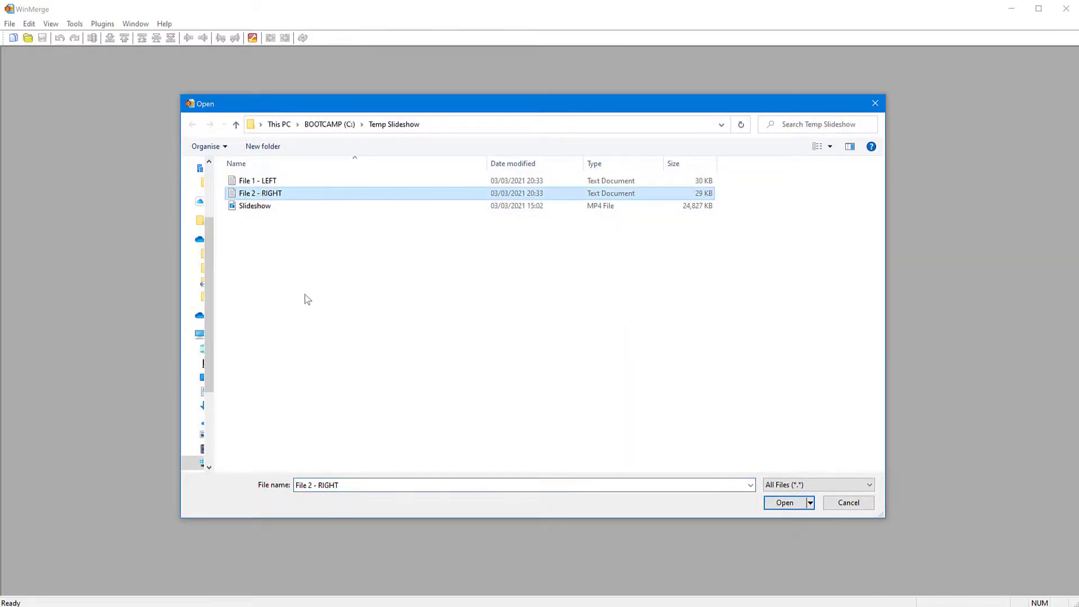
{"action": "left_click", "coordinate": [785, 503]}
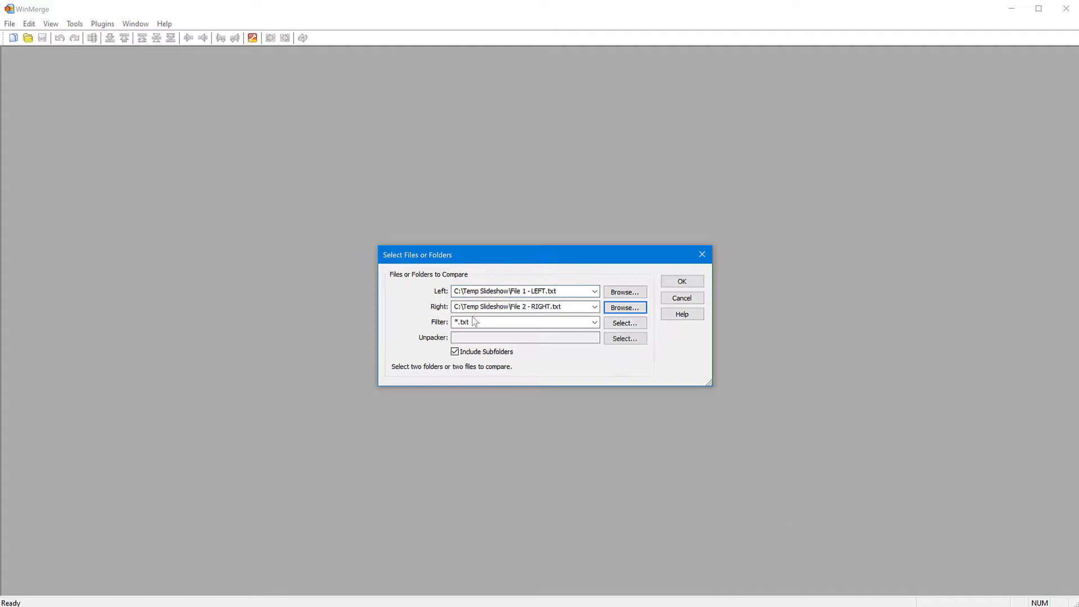
{"action": "left_click", "coordinate": [682, 282]}
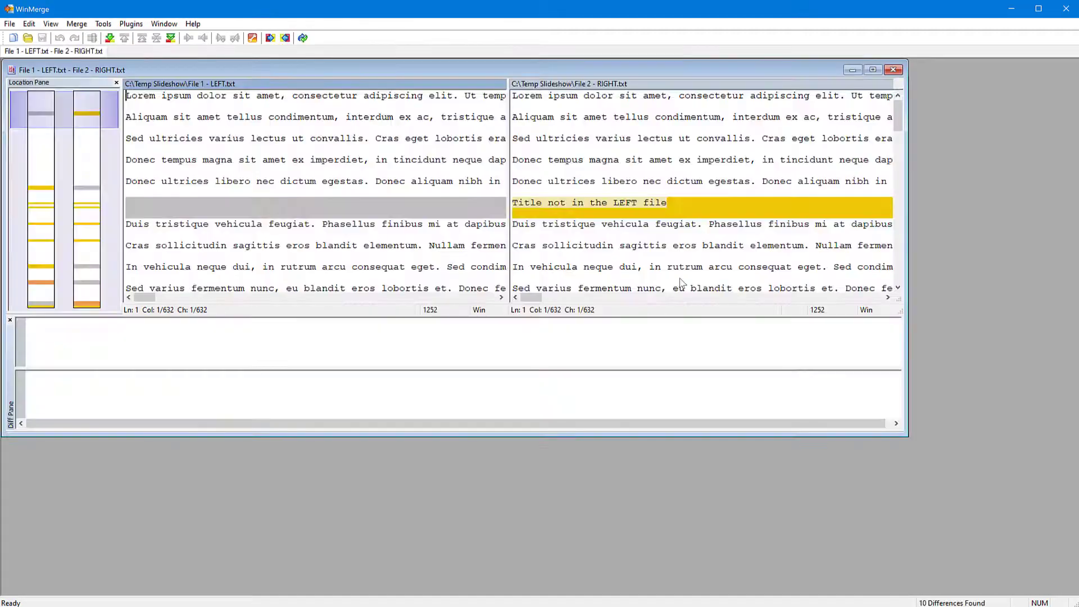
{"action": "left_click", "coordinate": [873, 70]}
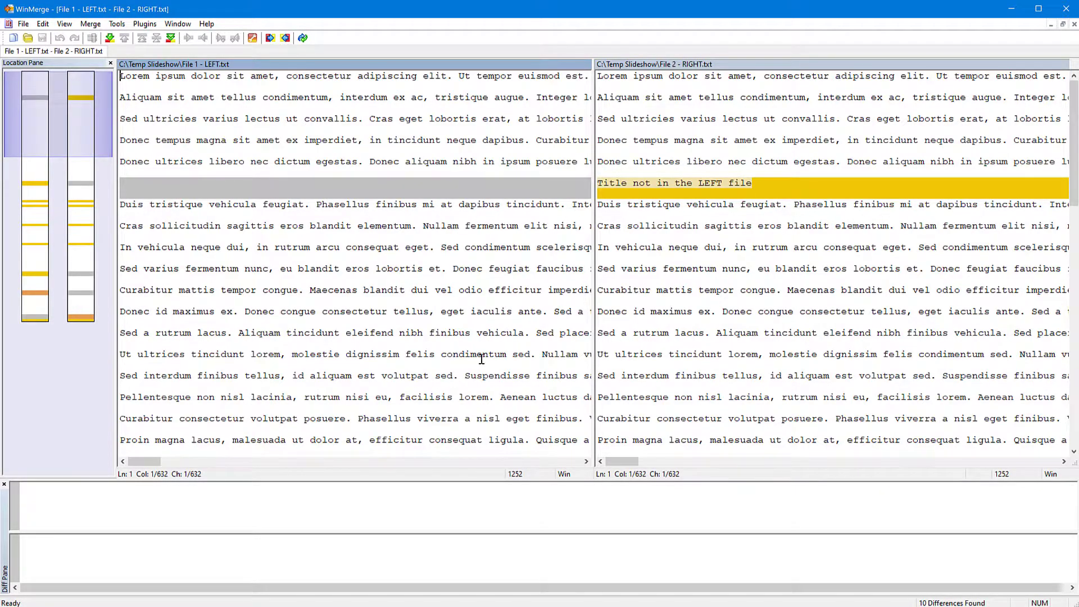
Step: Look through both compared files and the positions of their differences in the Location Pane overview
{"action": "scroll", "coordinate": [481, 360], "scroll_direction": "down", "scroll_amount": 3}
{"action": "scroll", "coordinate": [482, 359], "scroll_direction": "up", "scroll_amount": 3}
{"action": "scroll", "coordinate": [482, 360], "scroll_direction": "up", "scroll_amount": 1}
{"action": "scroll", "coordinate": [482, 359], "scroll_direction": "down", "scroll_amount": 2}
{"action": "scroll", "coordinate": [481, 359], "scroll_direction": "up", "scroll_amount": 1}
{"action": "scroll", "coordinate": [482, 359], "scroll_direction": "down", "scroll_amount": 2}
{"action": "scroll", "coordinate": [481, 359], "scroll_direction": "up", "scroll_amount": 2}
{"action": "left_click_drag", "start_coordinate": [72, 121], "coordinate": [78, 94]}
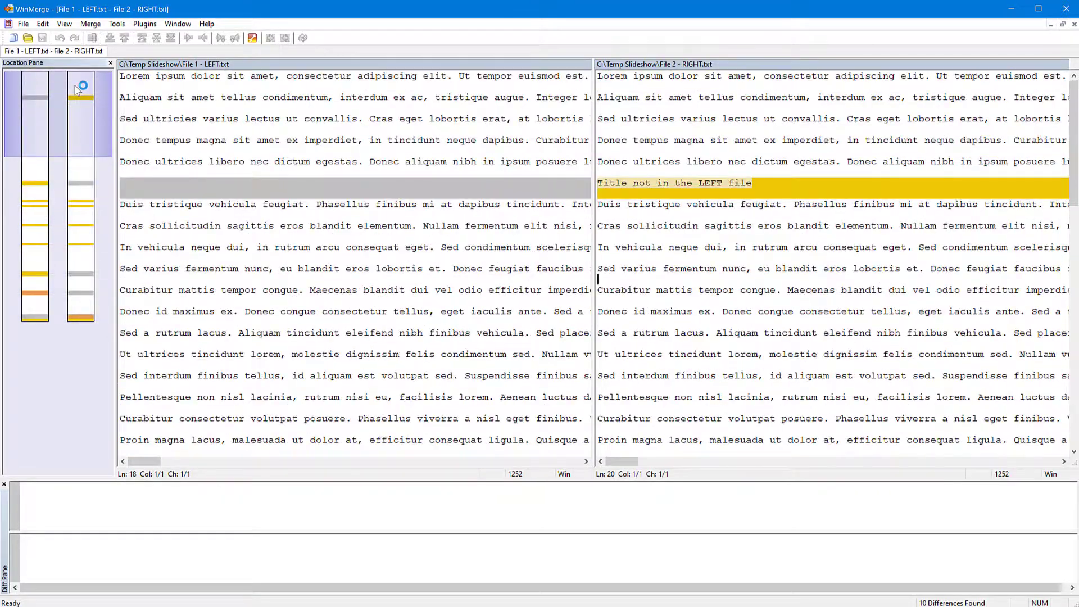
Step: Close the Location Pane and the Diff Pane to give the two files more room
{"action": "left_click", "coordinate": [111, 63]}
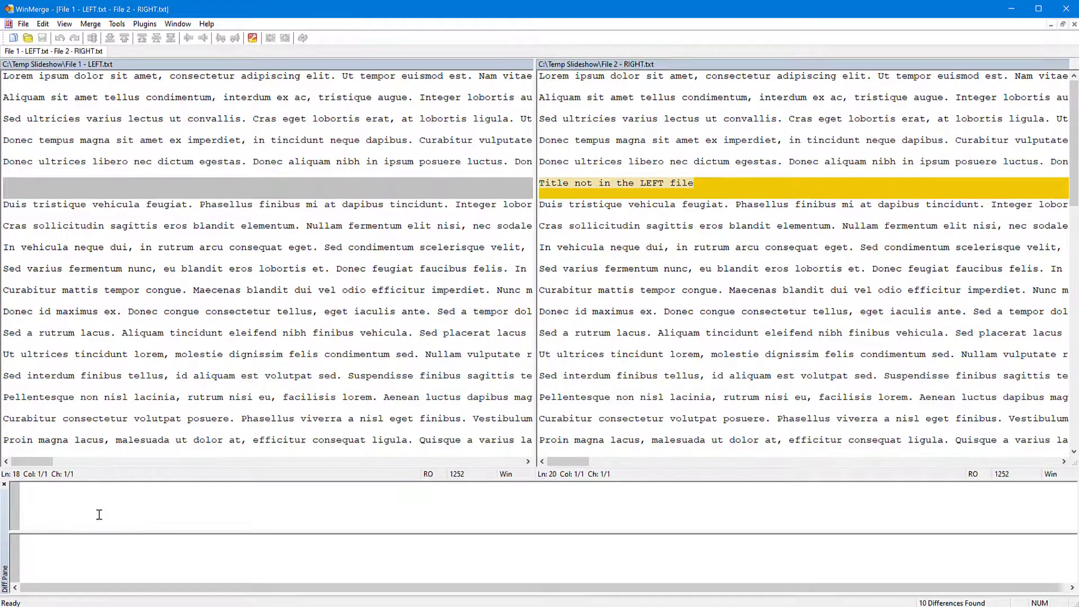
{"action": "left_click", "coordinate": [580, 177]}
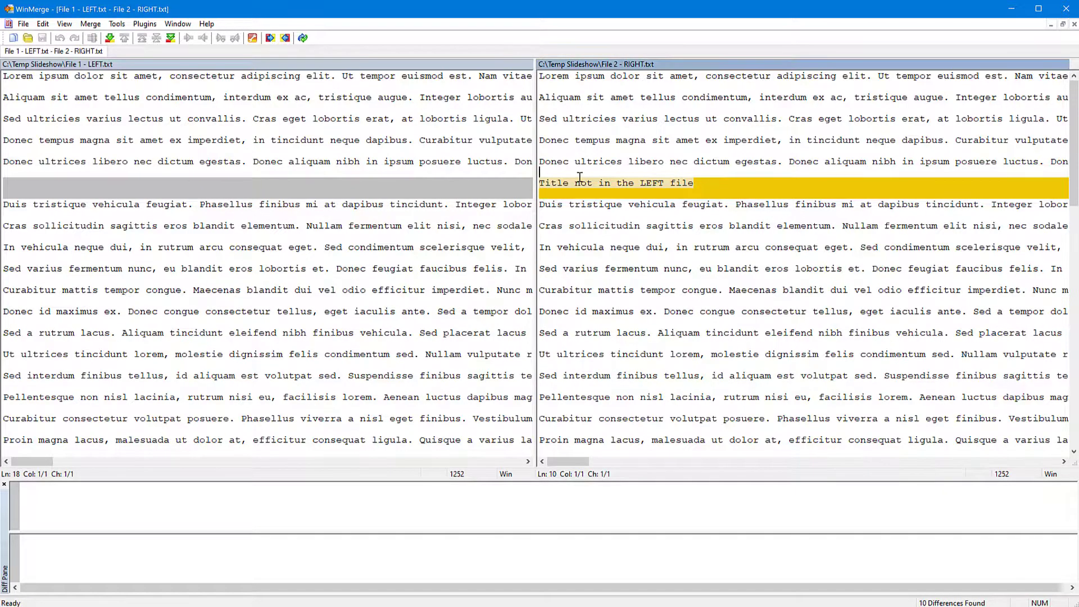
{"action": "left_click", "coordinate": [5, 484]}
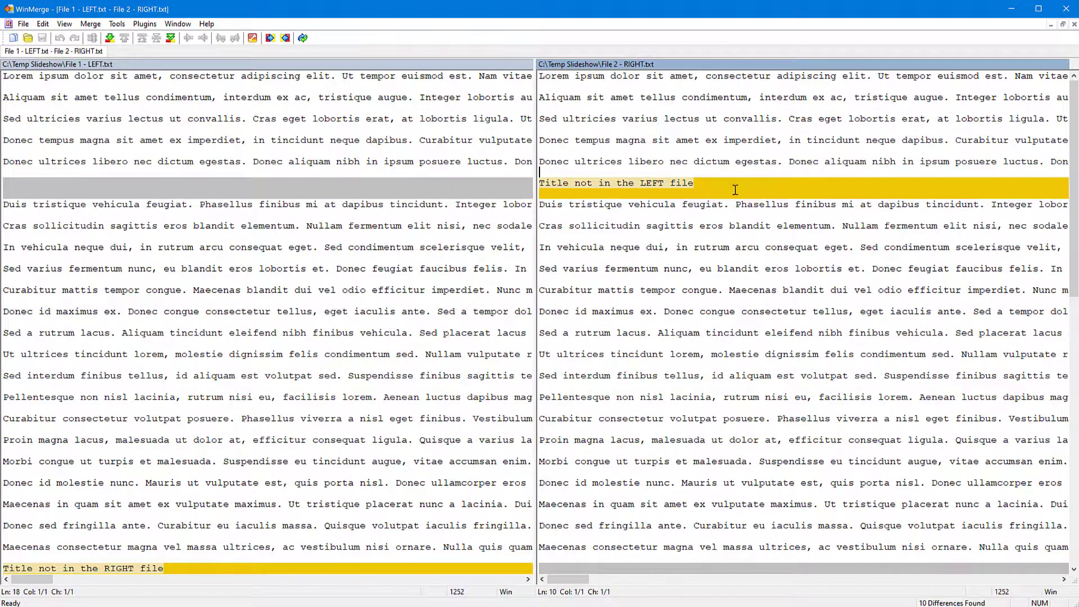
Step: Examine the line "Title not in the LEFT file" in the right file and the other highlighted differences
{"action": "left_click", "coordinate": [546, 184]}
{"action": "left_click_drag", "start_coordinate": [549, 184], "coordinate": [696, 184]}
{"action": "key", "text": "Down"}
{"action": "scroll", "coordinate": [321, 337], "scroll_direction": "down", "scroll_amount": 4}
{"action": "scroll", "coordinate": [320, 313], "scroll_direction": "up", "scroll_amount": 4}
Step: Step forward and back through the differences between the two files, ending at the first one
{"action": "key", "text": "alt+Down"}
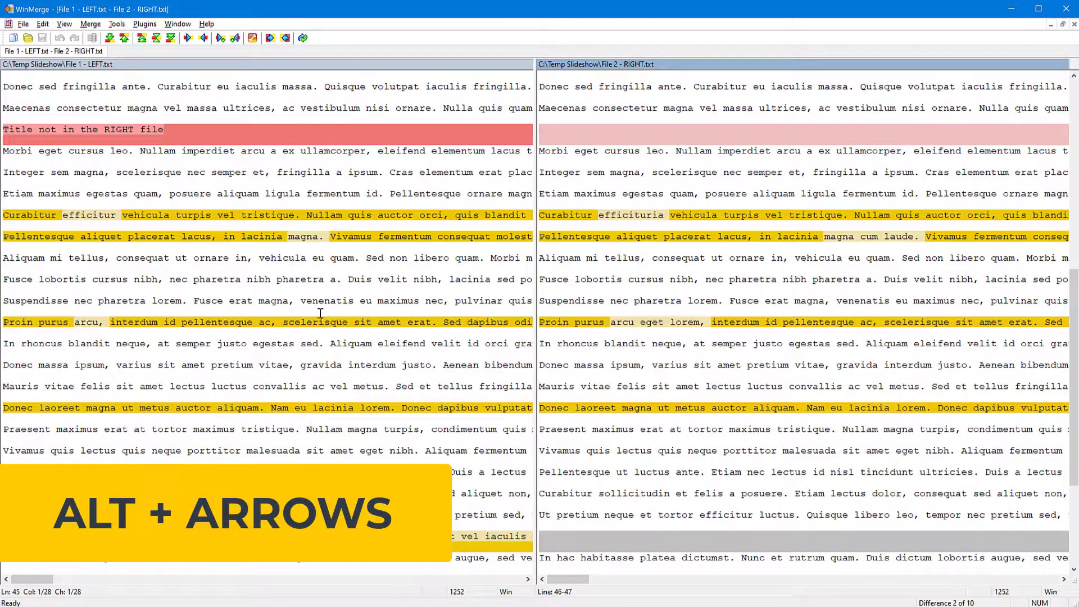
{"action": "scroll", "coordinate": [320, 313], "scroll_direction": "up", "scroll_amount": 6}
{"action": "key", "text": "alt+Up"}
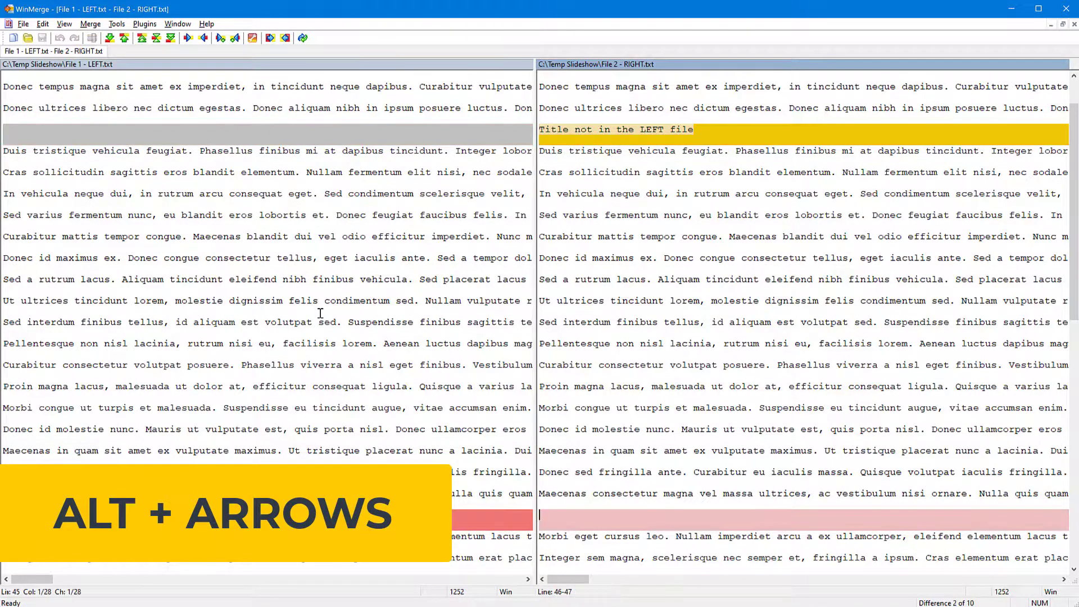
{"action": "key", "text": "alt+Down"}
{"action": "key", "text": "alt+Down"}
{"action": "key", "text": "alt+Down"}
{"action": "key", "text": "alt+Down"}
{"action": "key", "text": "alt+Down"}
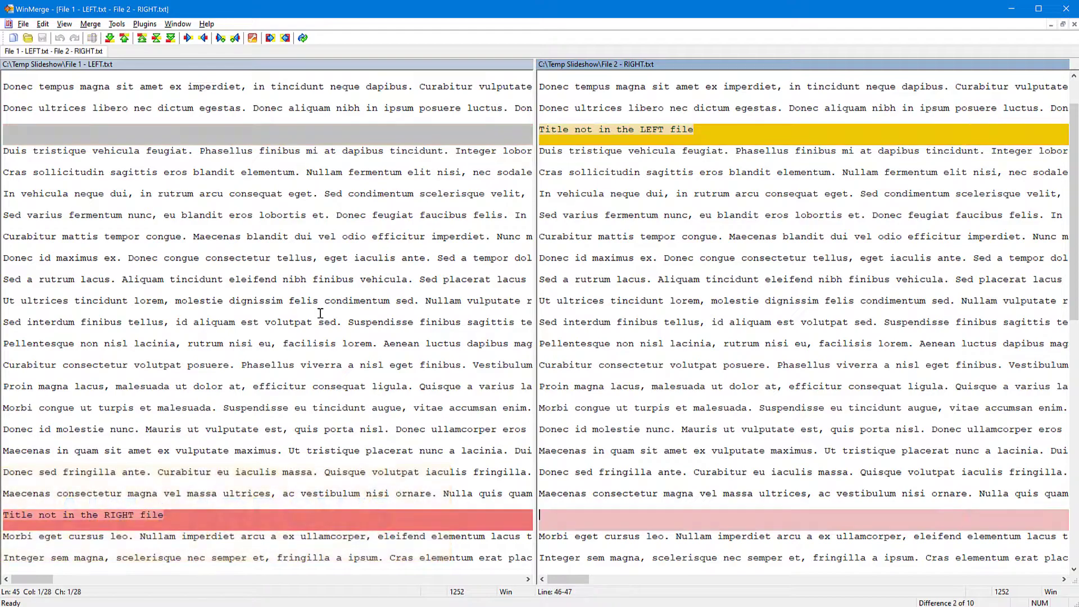
{"action": "key", "text": "alt+Down"}
{"action": "key", "text": "alt+Down"}
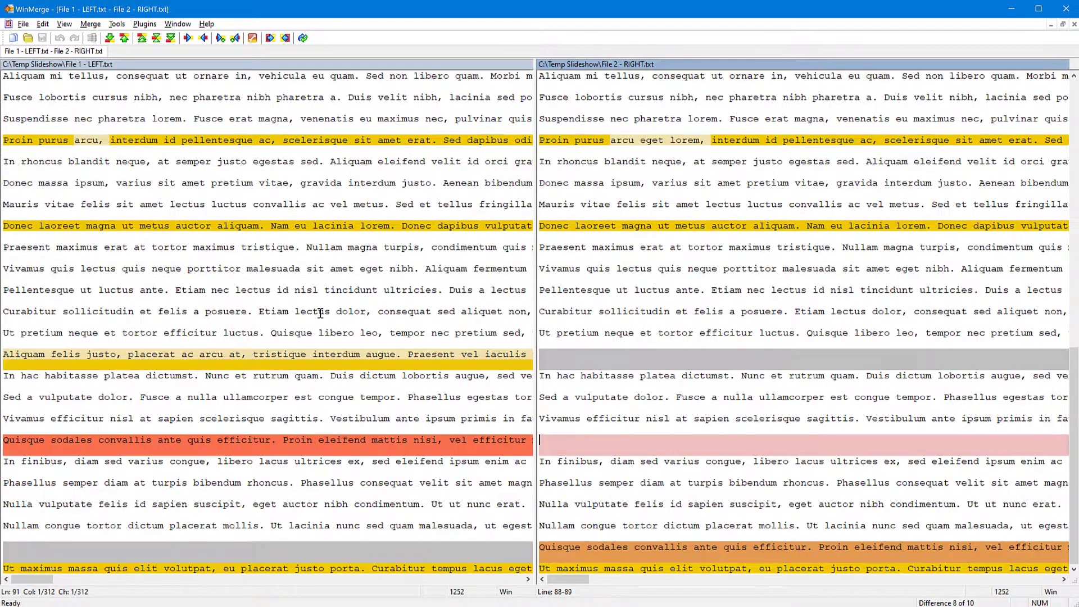
{"action": "key", "text": "alt+Up"}
{"action": "key", "text": "alt+Up"}
{"action": "key", "text": "alt+Up"}
{"action": "key", "text": "alt+Up"}
{"action": "key", "text": "alt+Up"}
{"action": "key", "text": "alt+Up"}
{"action": "key", "text": "alt+Up"}
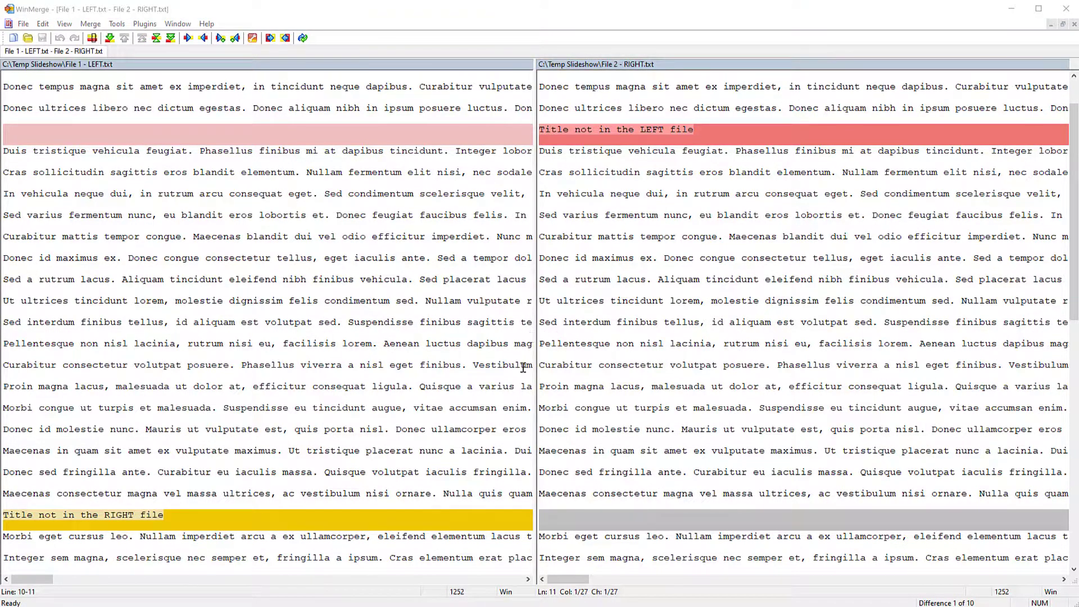
Step: Turn on line wrapping for the compared files and view the wrapped text around the first difference
{"action": "left_click", "coordinate": [41, 581]}
{"action": "mouse_move", "coordinate": [41, 585]}
{"action": "left_mouse_down"}
{"action": "mouse_move", "coordinate": [316, 588]}
{"action": "mouse_move", "coordinate": [34, 587]}
{"action": "left_mouse_up"}
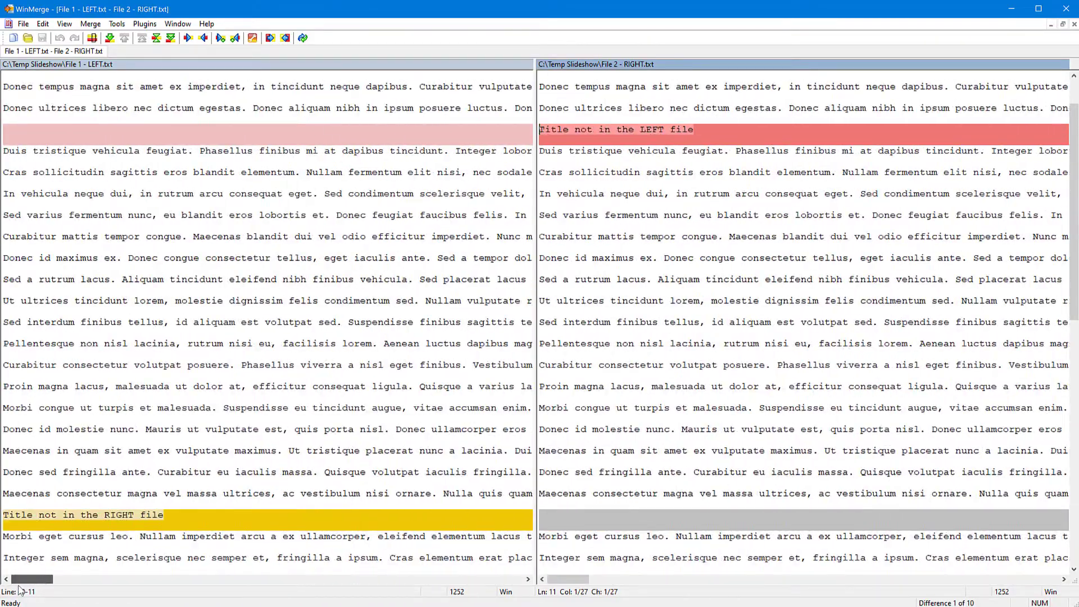
{"action": "left_click", "coordinate": [65, 24]}
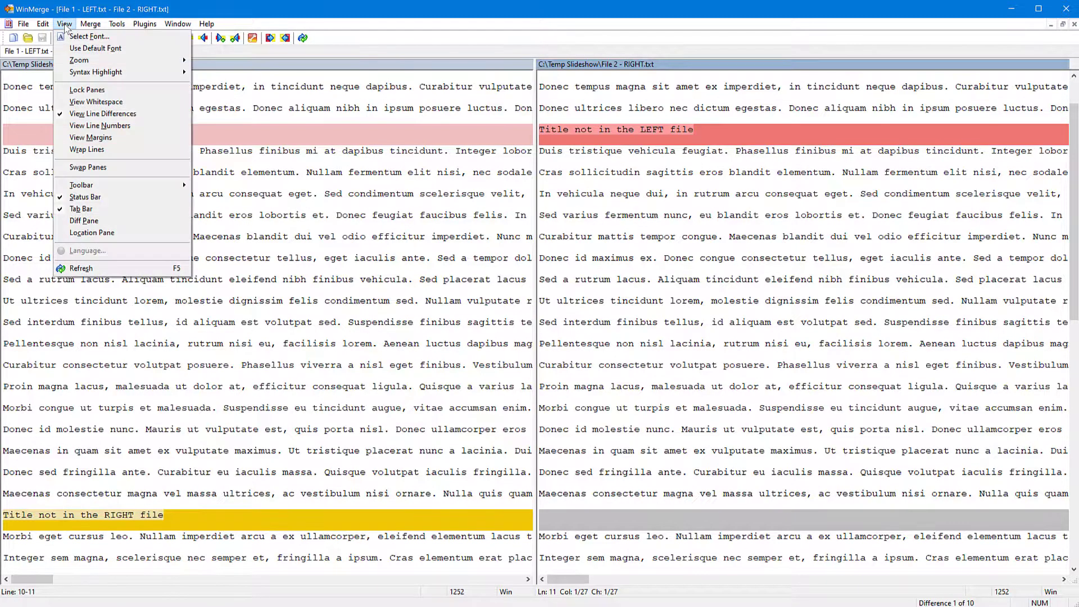
{"action": "left_click", "coordinate": [103, 150]}
{"action": "scroll", "coordinate": [437, 379], "scroll_direction": "up", "scroll_amount": 8}
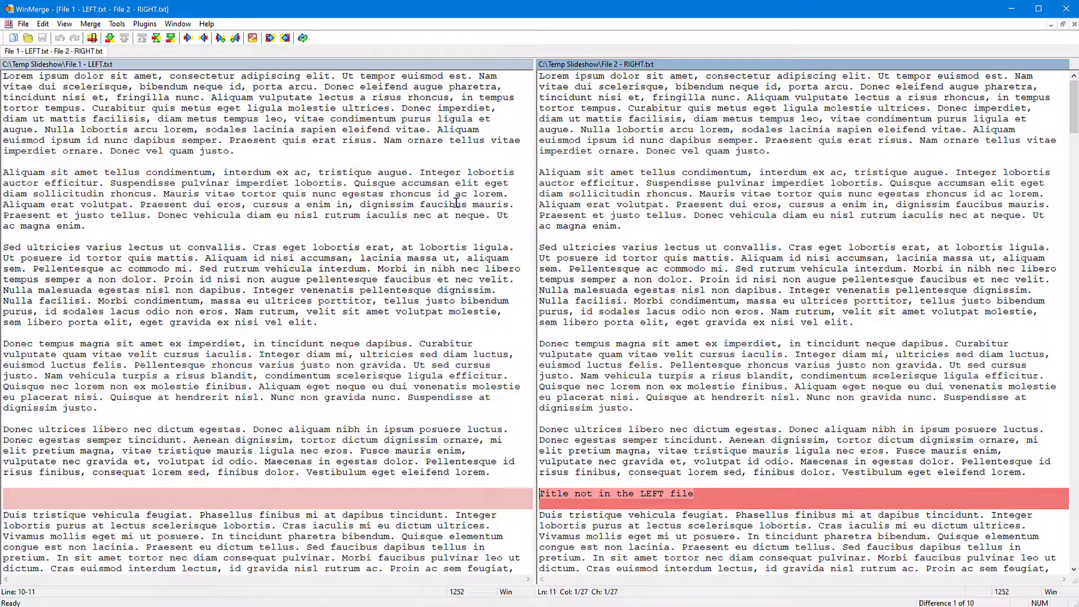
{"action": "scroll", "coordinate": [661, 312], "scroll_direction": "down", "scroll_amount": 9}
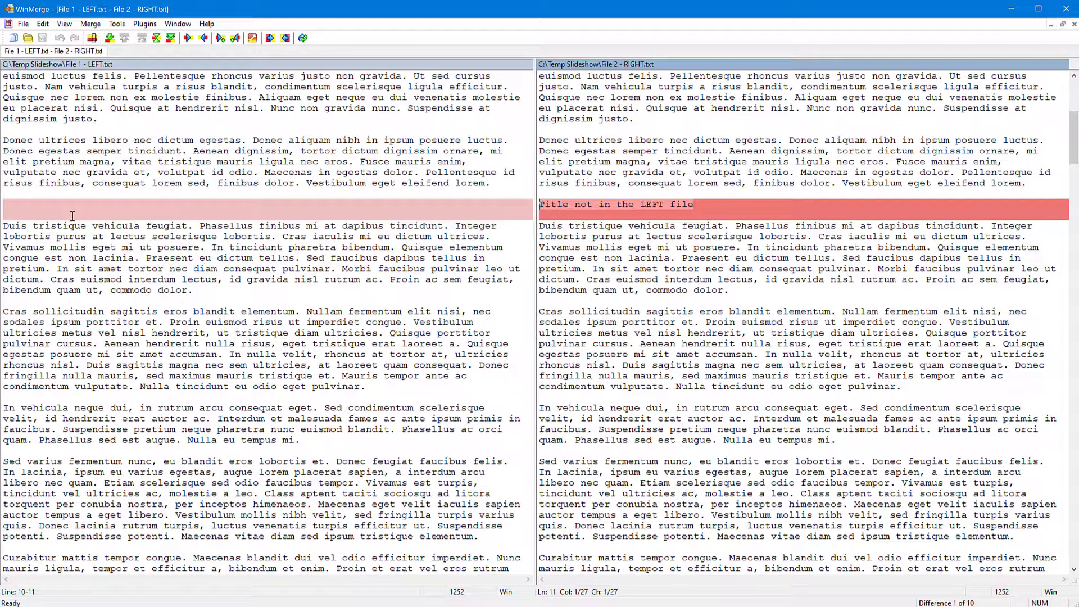
Step: Copy the first difference from the left file to the right file and undo that merge
{"action": "key", "text": "alt+Right"}
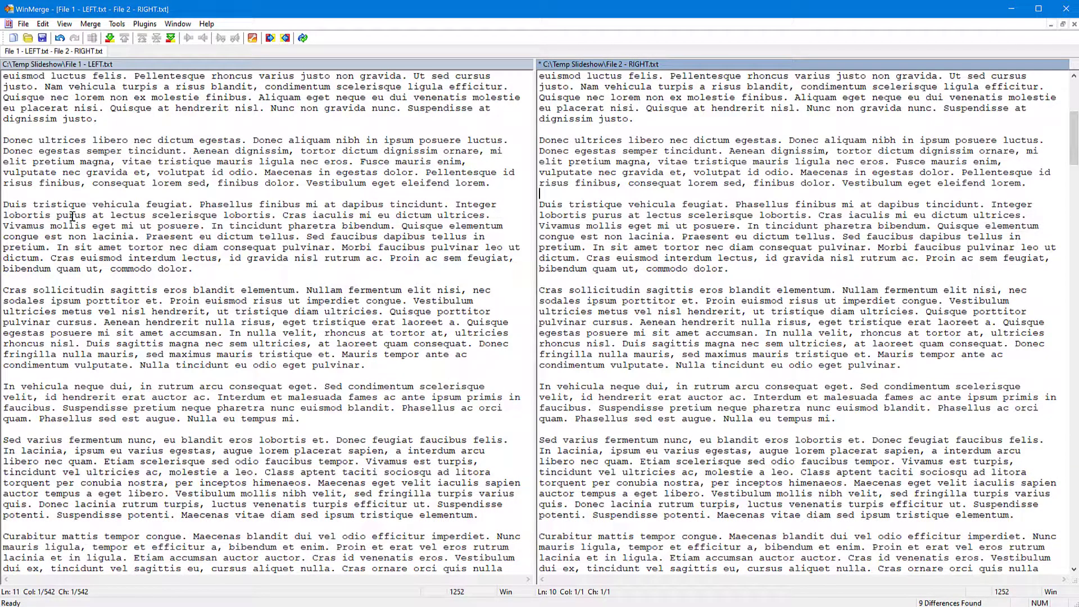
{"action": "key", "text": "ctrl+z"}
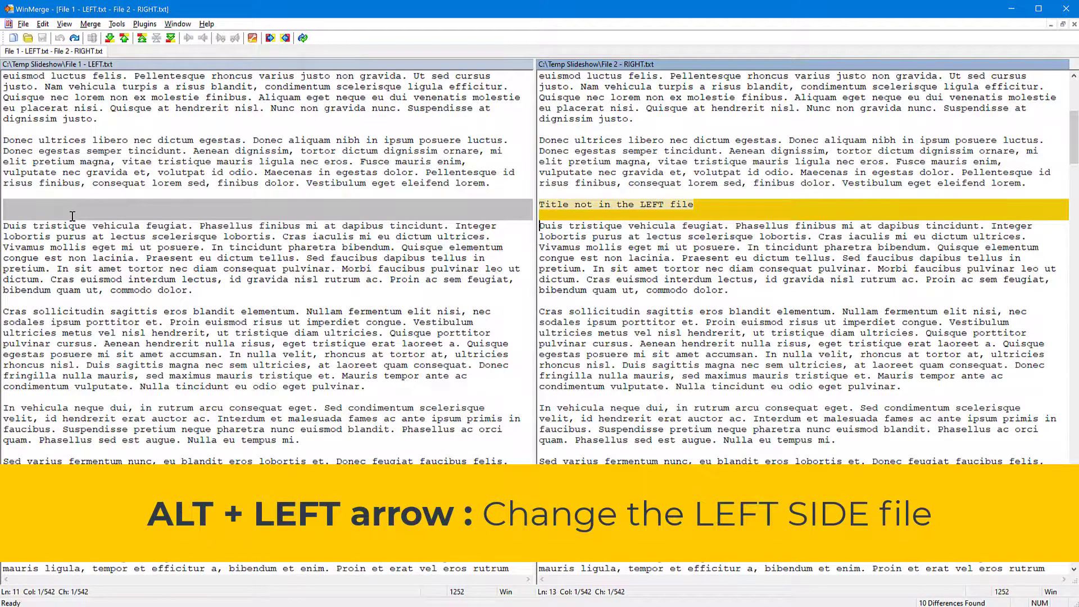
Step: Copy "Title not in the LEFT file" into the left file and "Title not in the RIGHT file" into the right file
{"action": "key", "text": "alt+Up"}
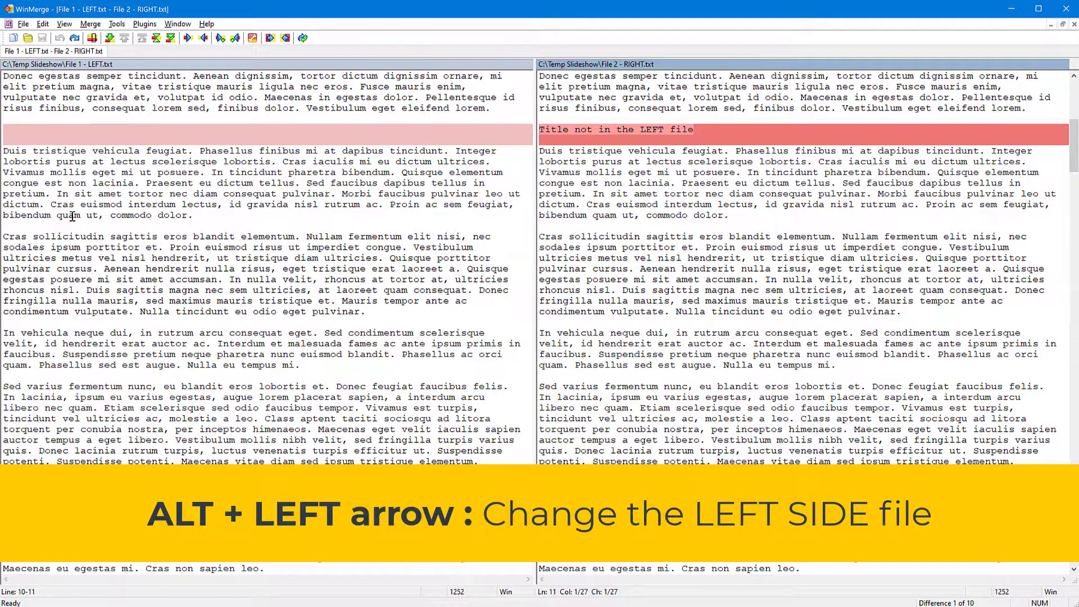
{"action": "key", "text": "alt+Left"}
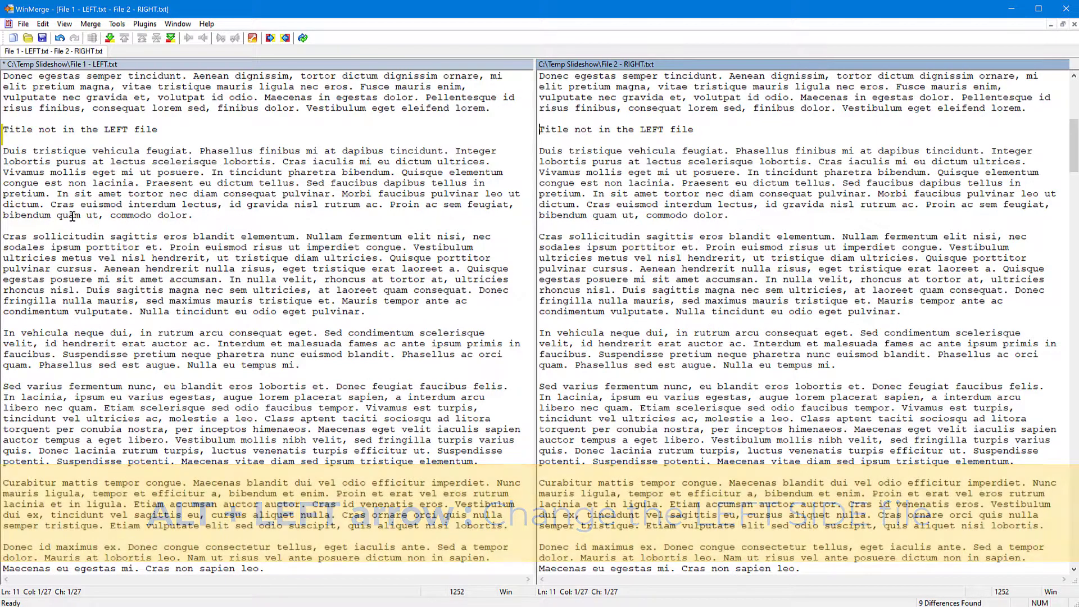
{"action": "key", "text": "alt+Down"}
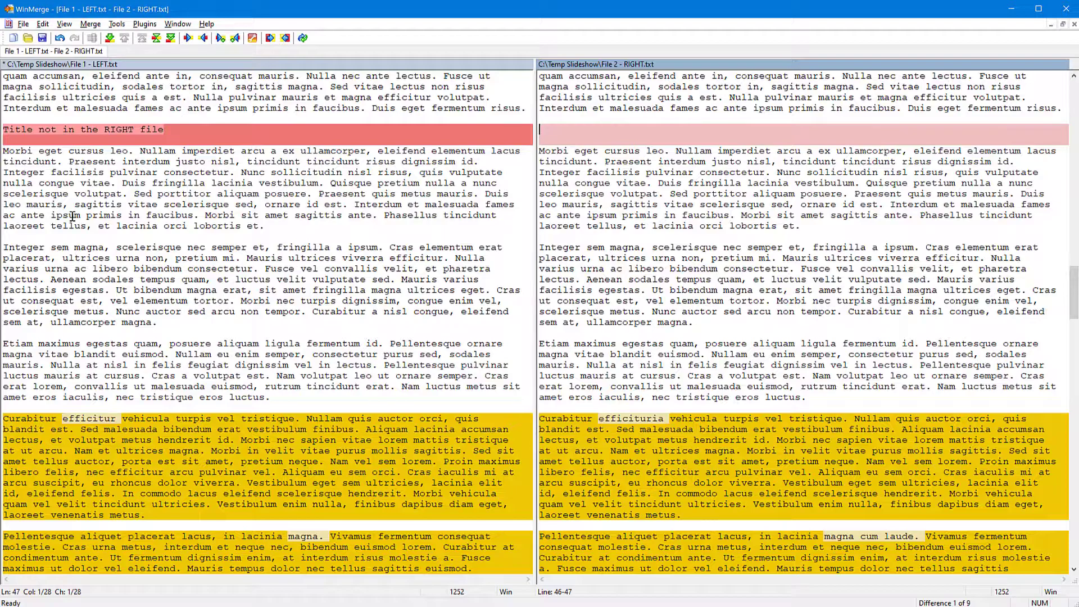
{"action": "key", "text": "alt+Down"}
{"action": "key", "text": "alt+Up"}
{"action": "key", "text": "alt+Down"}
{"action": "key", "text": "alt+Up"}
{"action": "key", "text": "alt+Right"}
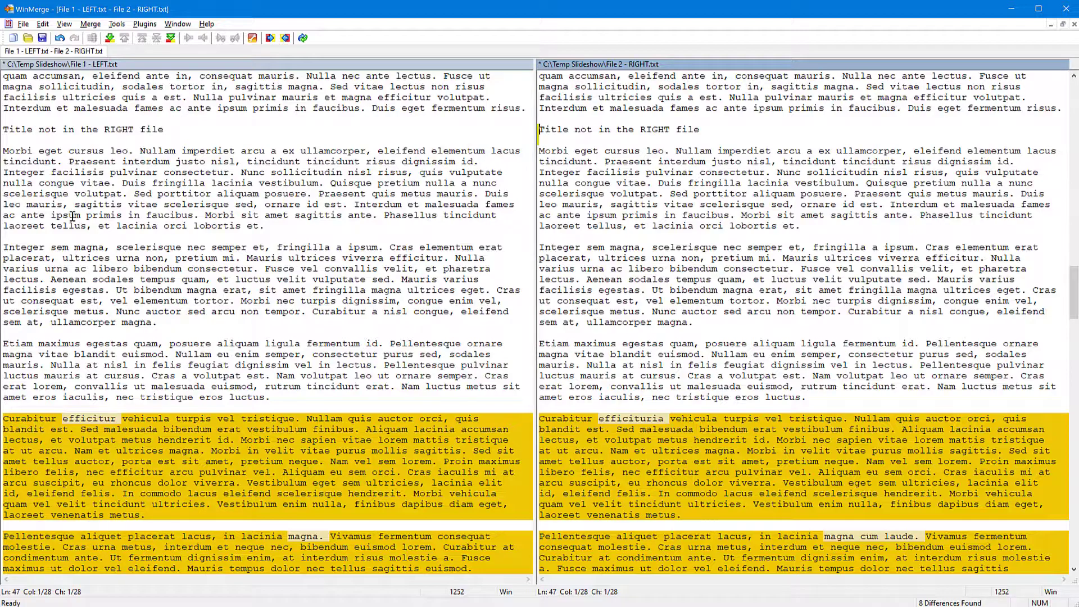
Step: Replace the four changed paragraphs with "efficituria", "magna cum laude", "arcu eget lorem" and "ornare ultricies" in the right file with the left file's versions
{"action": "key", "text": "alt+Down"}
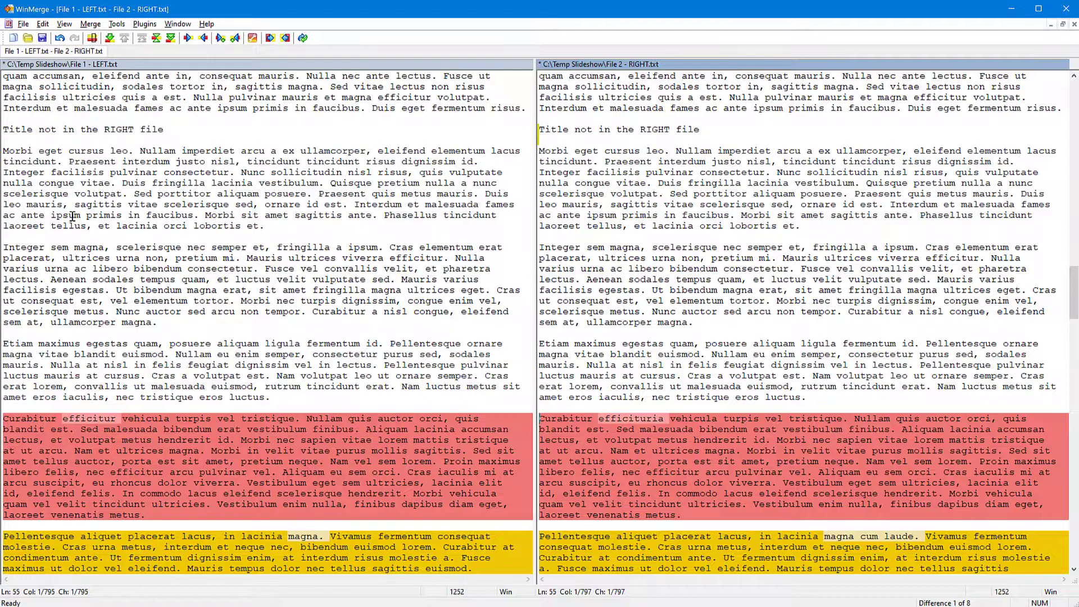
{"action": "key", "text": "alt+Right"}
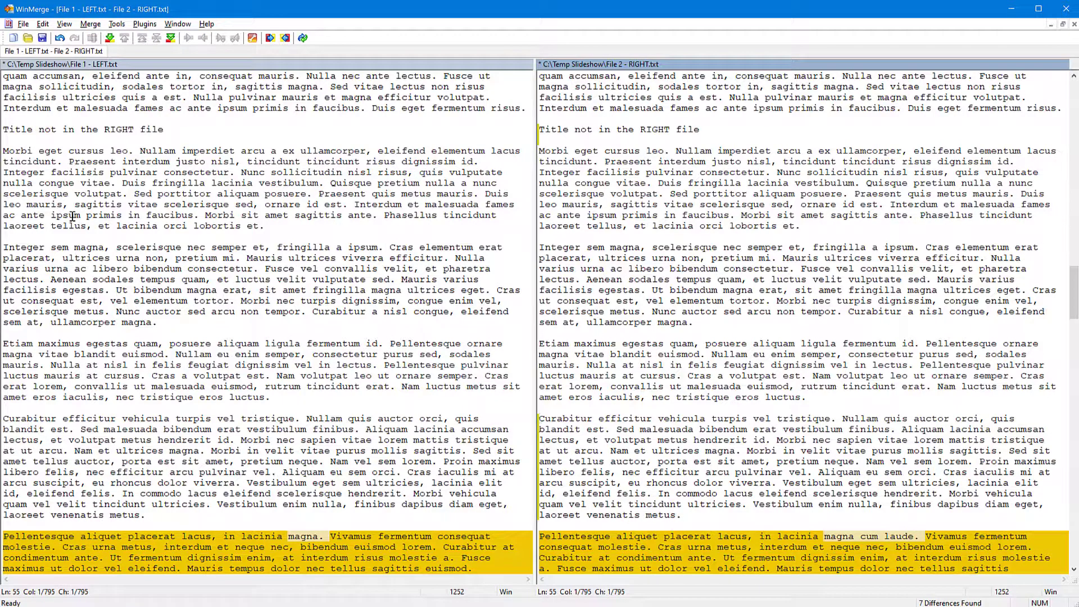
{"action": "key", "text": "alt+Down"}
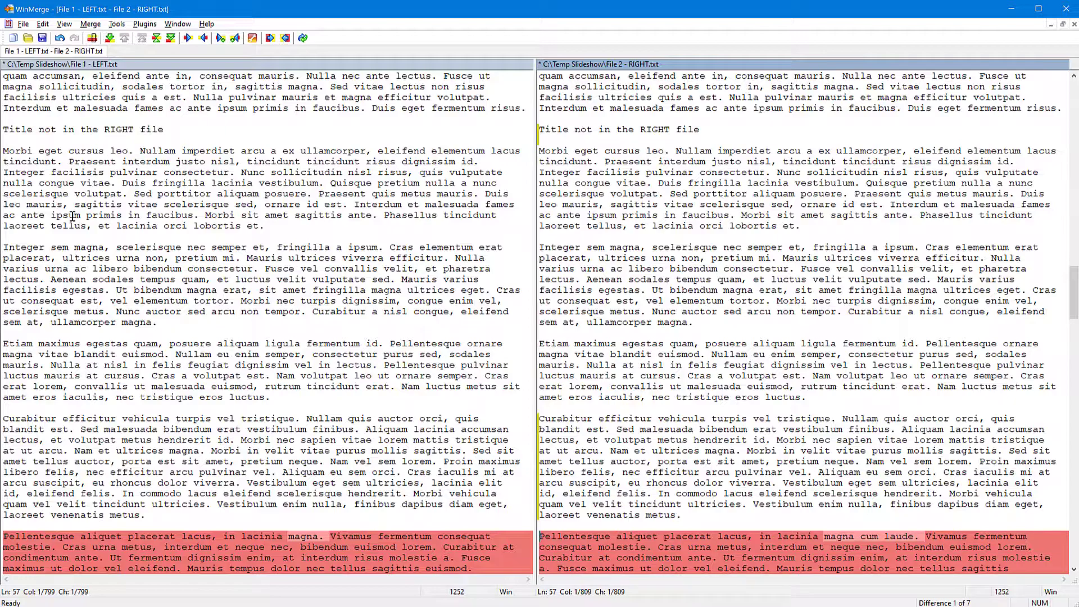
{"action": "key", "text": "alt+Right"}
{"action": "key", "text": "alt+Down"}
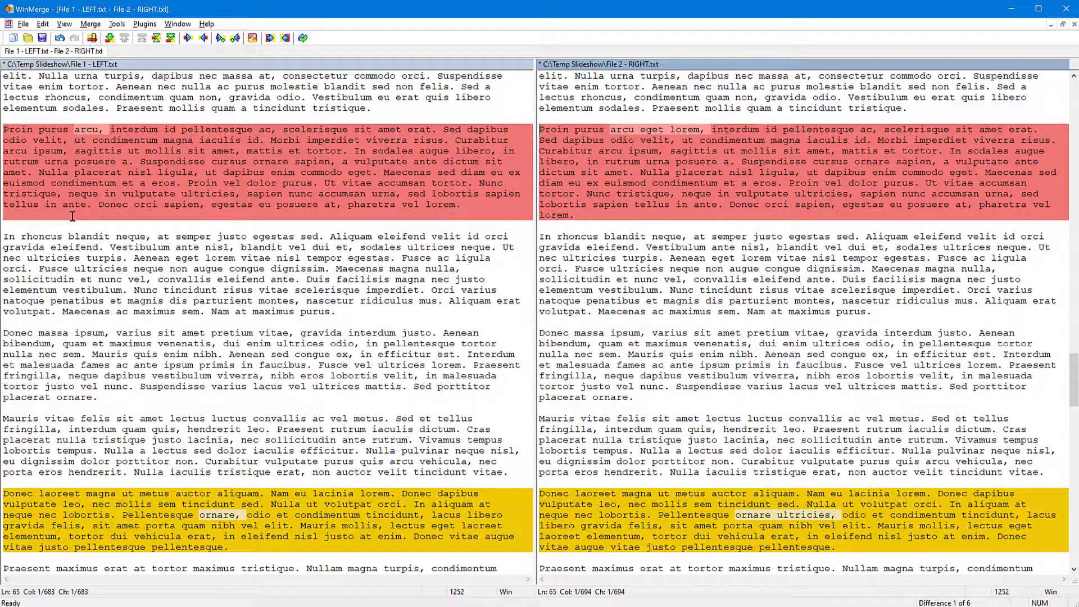
{"action": "key", "text": "alt+Right"}
{"action": "key", "text": "alt+Down"}
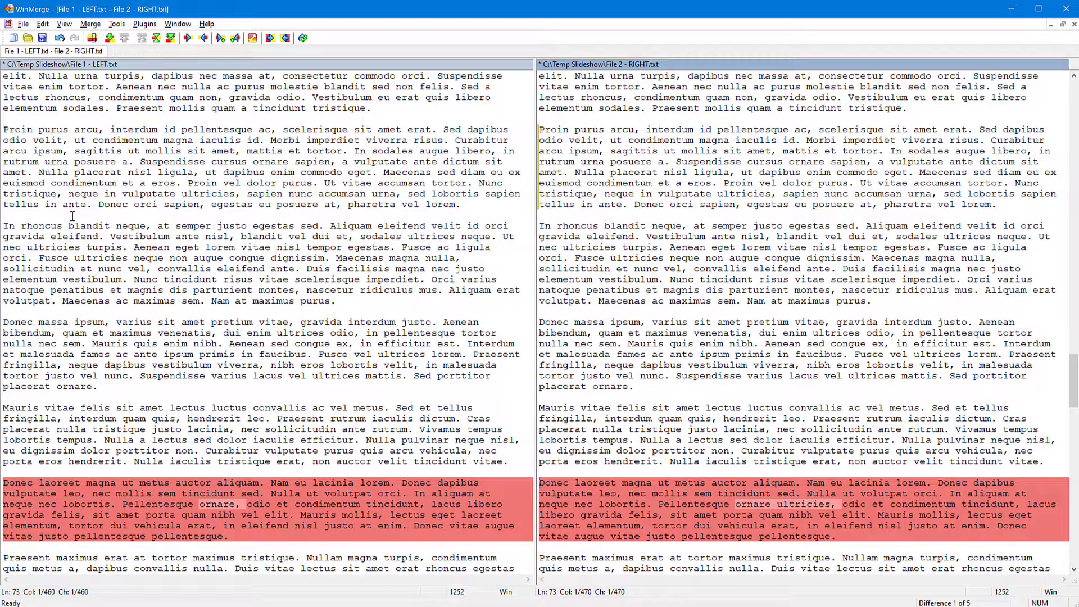
{"action": "key", "text": "alt+Right"}
Step: Copy the "Aliquam felis justo" paragraph to the right file, undo it, and instead remove the paragraph from the left file by merging leftward
{"action": "key", "text": "alt+Down"}
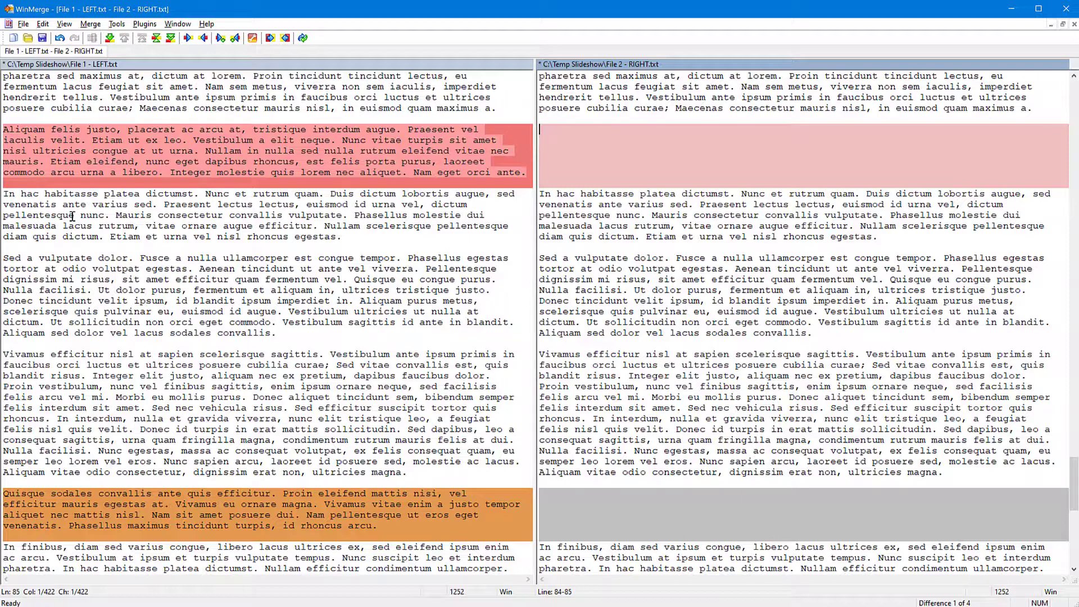
{"action": "key", "text": "alt+Right"}
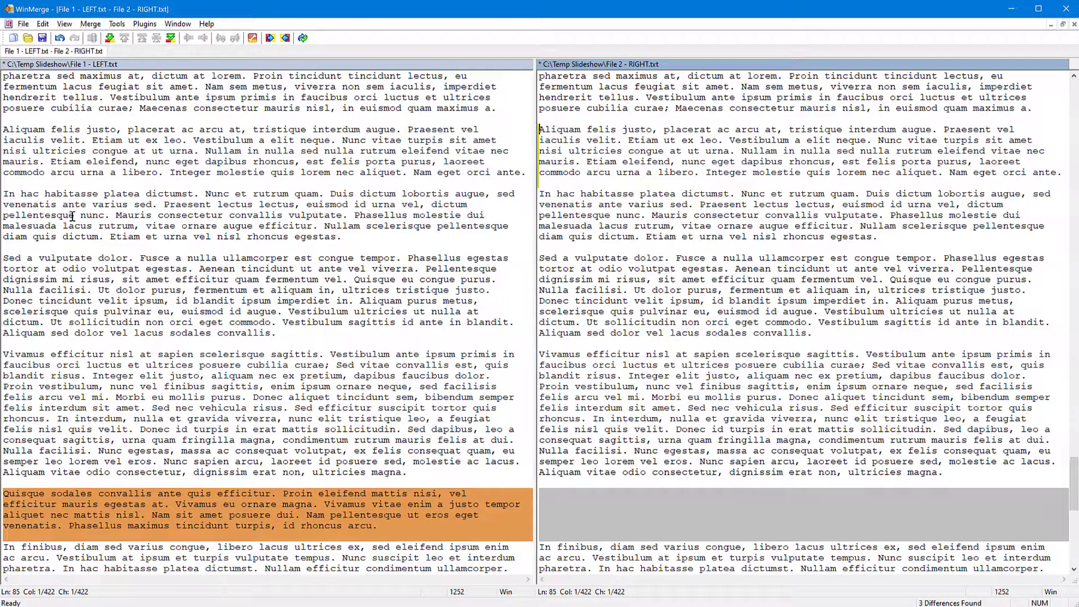
{"action": "key", "text": "ctrl+z"}
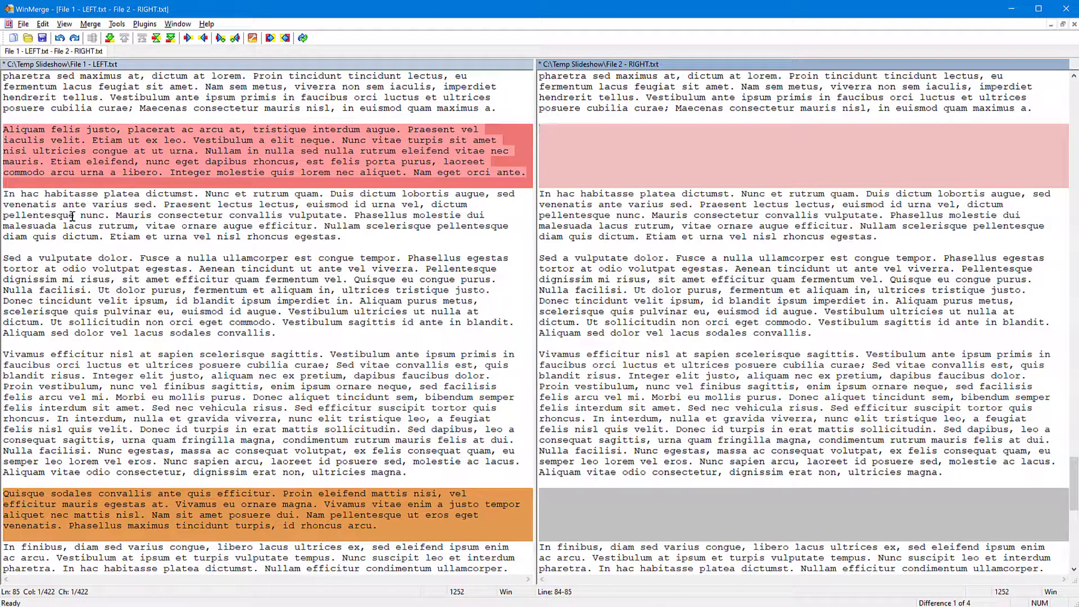
{"action": "key", "text": "alt+Left"}
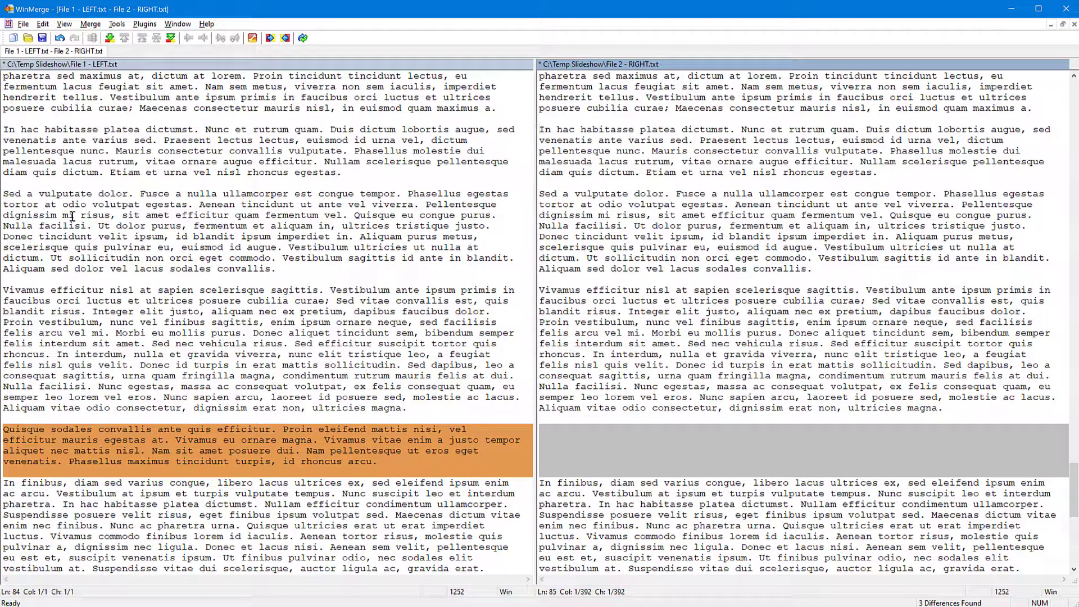
Step: Copy the "Quisque sodales" paragraph from the left file to the right file, check the next difference, and undo that merge
{"action": "key", "text": "alt+Down"}
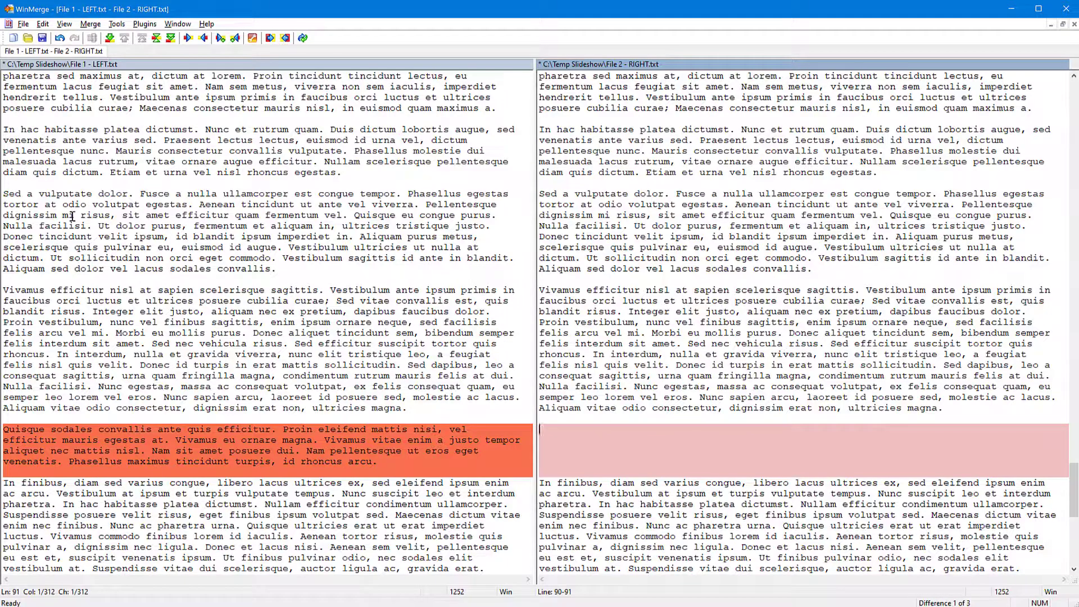
{"action": "key", "text": "alt+Right"}
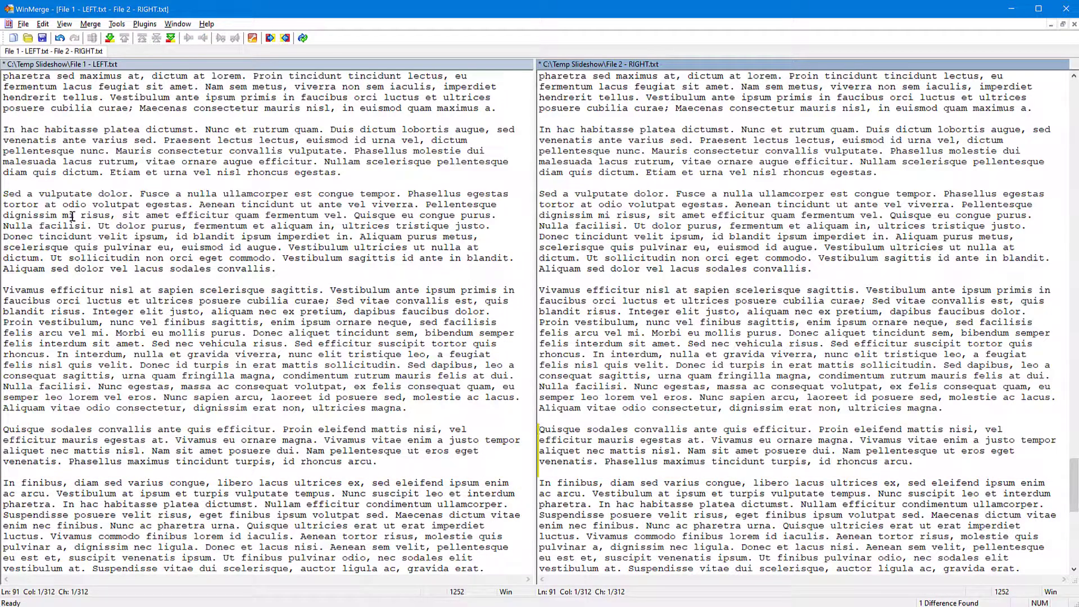
{"action": "key", "text": "alt+Down"}
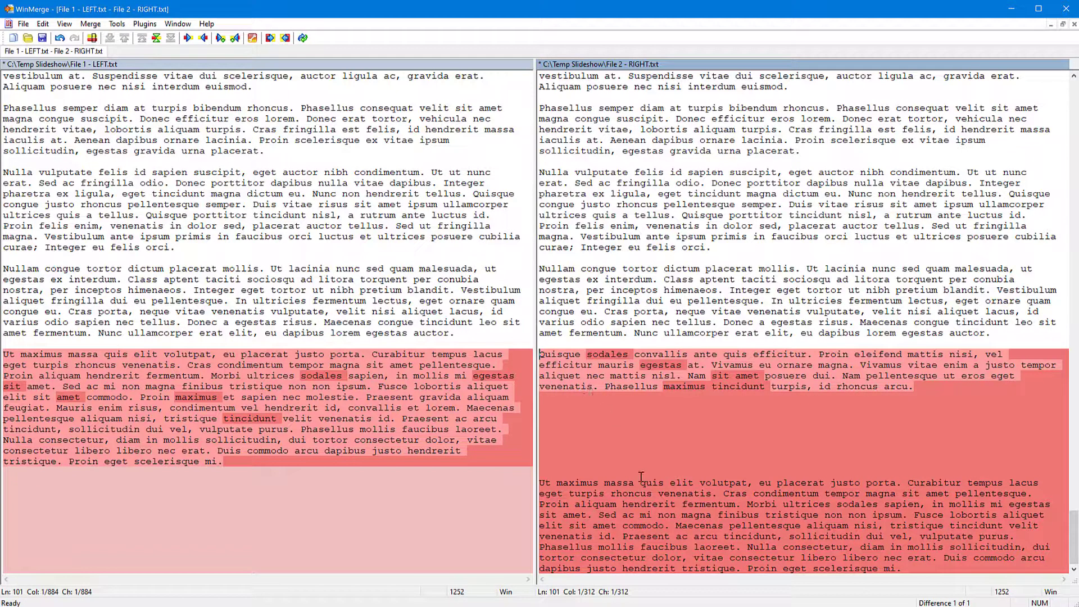
{"action": "key", "text": "ctrl+z"}
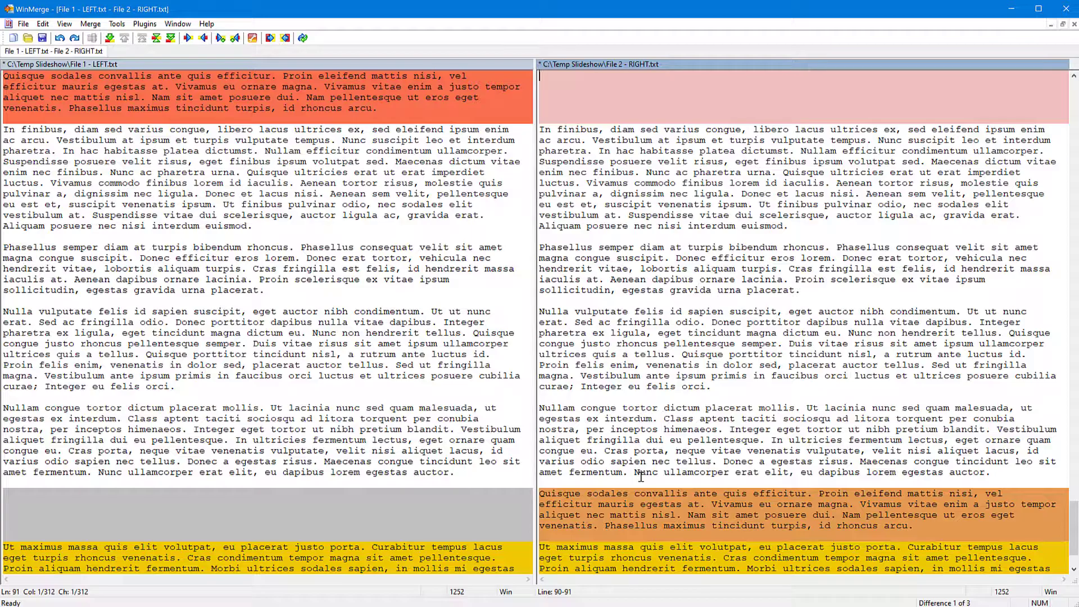
Step: Examine where the moved "Quisque sodales" paragraph sits in each file and compare its two highlighted positions
{"action": "scroll", "coordinate": [794, 478], "scroll_direction": "up", "scroll_amount": 2}
{"action": "scroll", "coordinate": [796, 478], "scroll_direction": "down", "scroll_amount": 2}
{"action": "scroll", "coordinate": [795, 477], "scroll_direction": "up", "scroll_amount": 2}
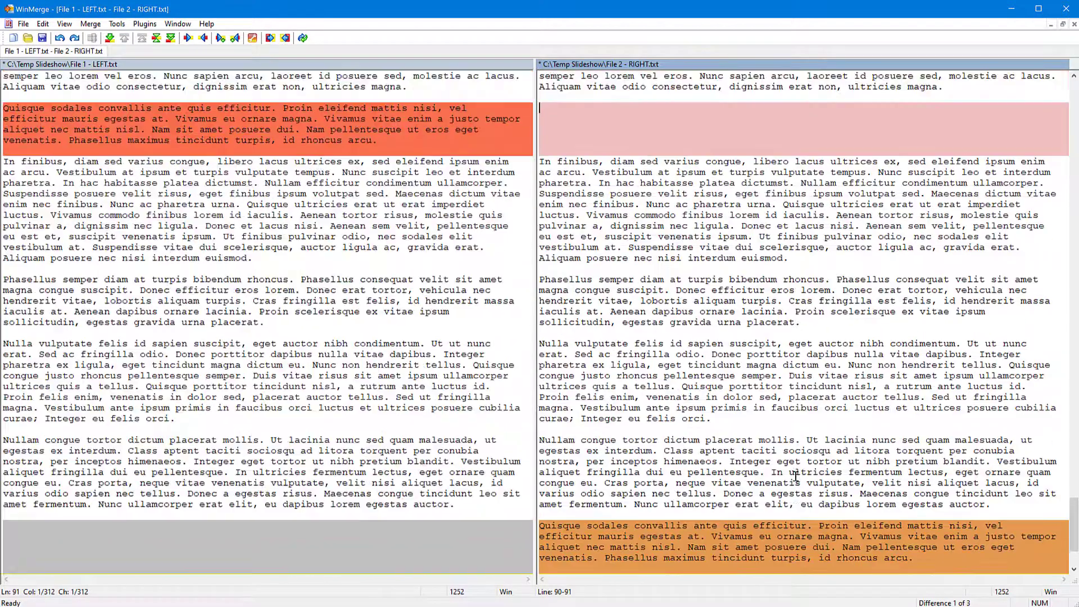
{"action": "scroll", "coordinate": [796, 477], "scroll_direction": "down", "scroll_amount": 2}
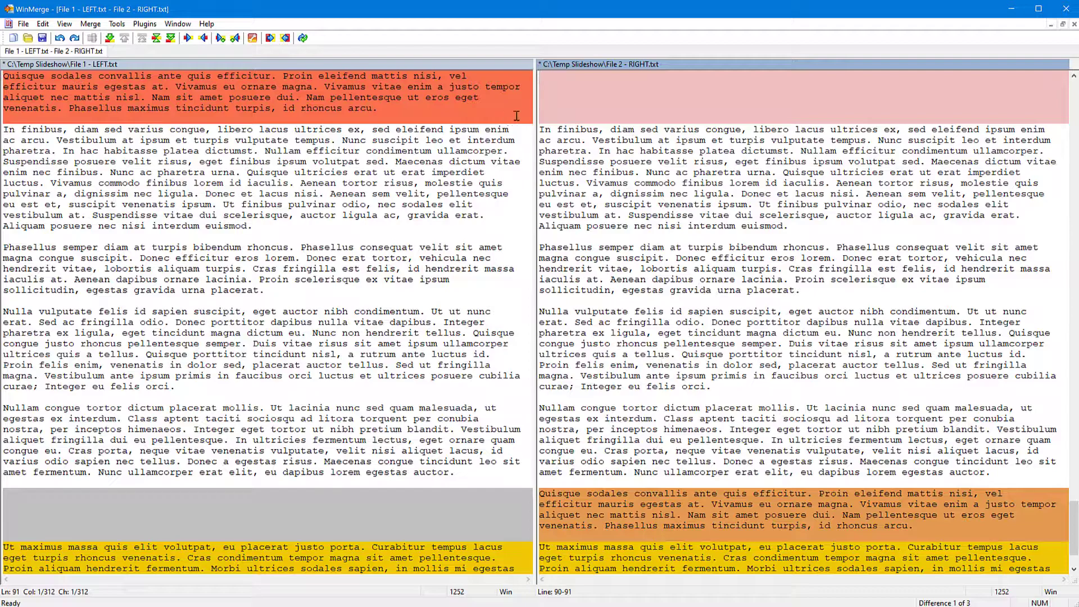
{"action": "scroll", "coordinate": [680, 388], "scroll_direction": "down", "scroll_amount": 3}
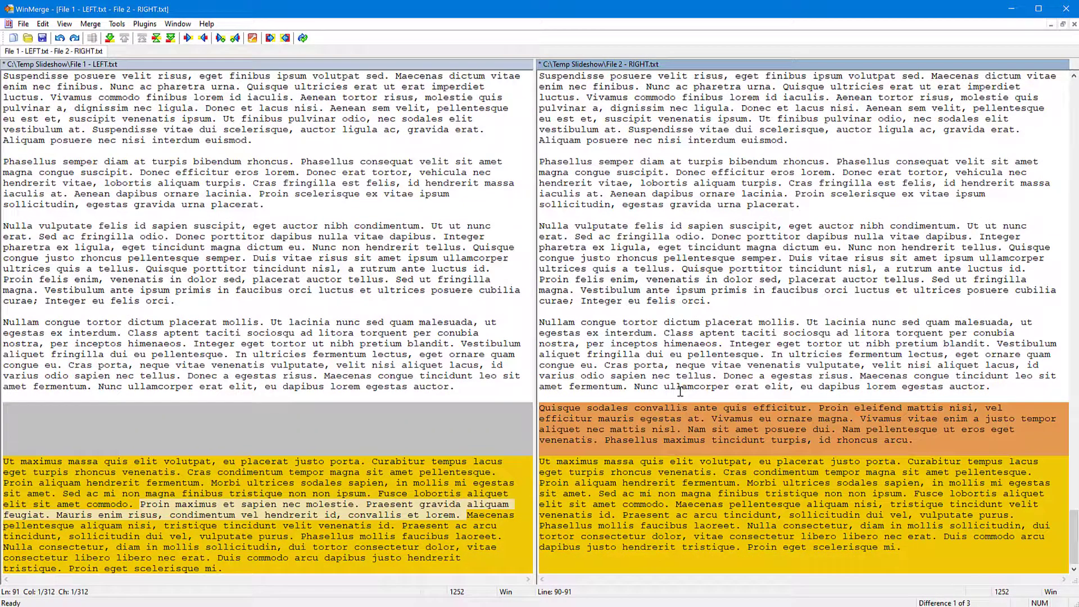
{"action": "double_click", "coordinate": [609, 440]}
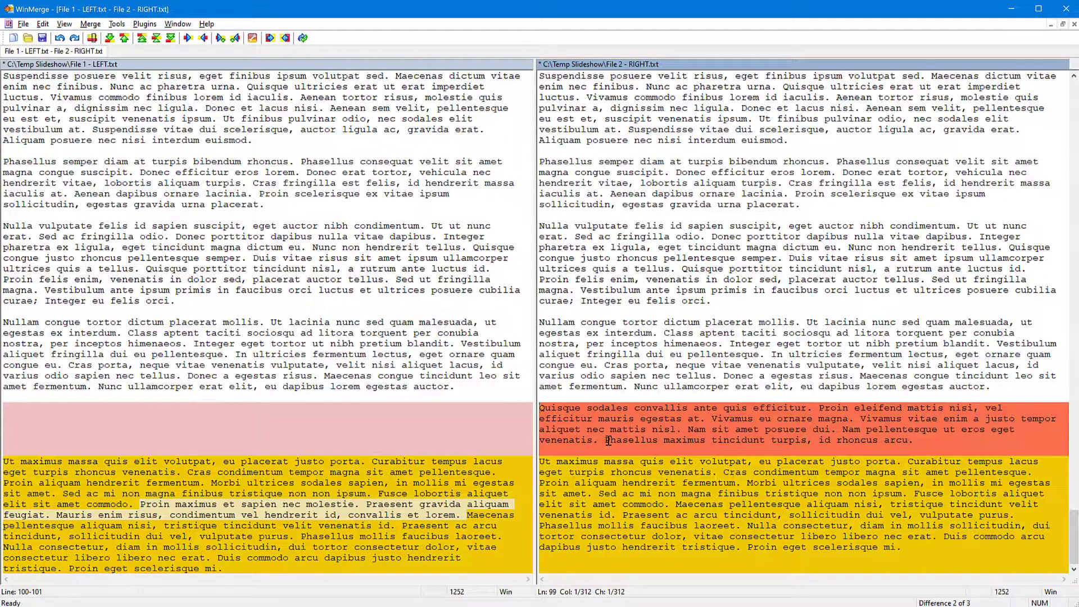
{"action": "scroll", "coordinate": [609, 441], "scroll_direction": "up", "scroll_amount": 15}
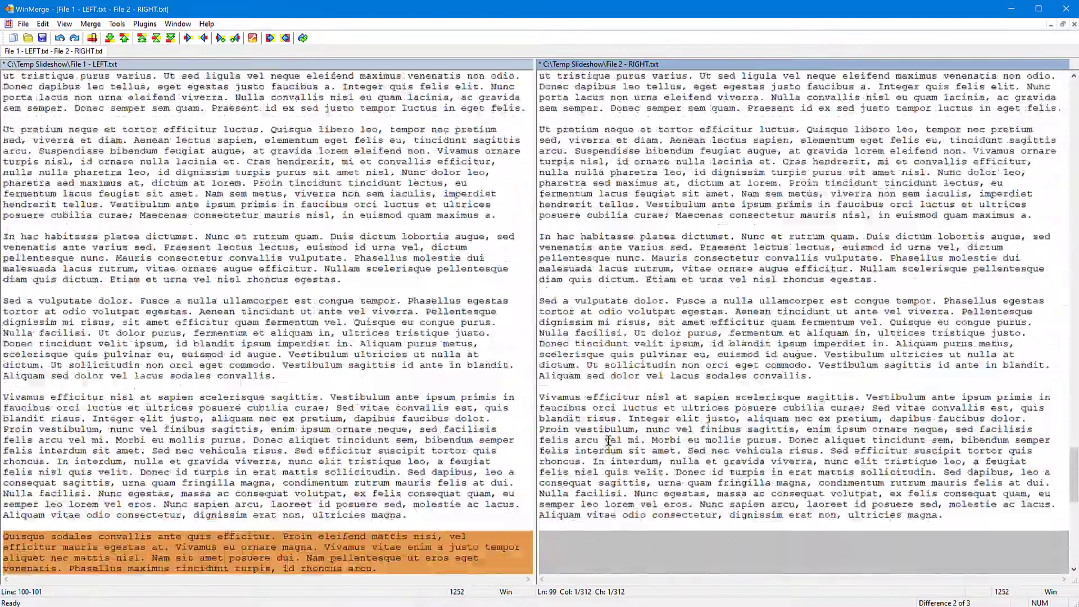
{"action": "scroll", "coordinate": [609, 441], "scroll_direction": "up", "scroll_amount": 10}
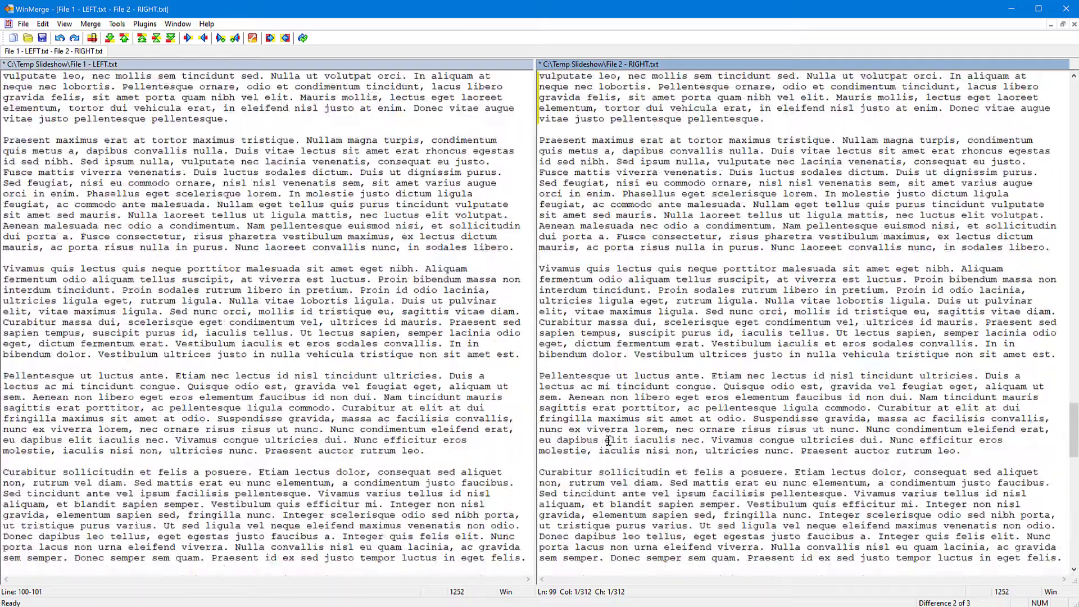
{"action": "scroll", "coordinate": [609, 441], "scroll_direction": "down", "scroll_amount": 6}
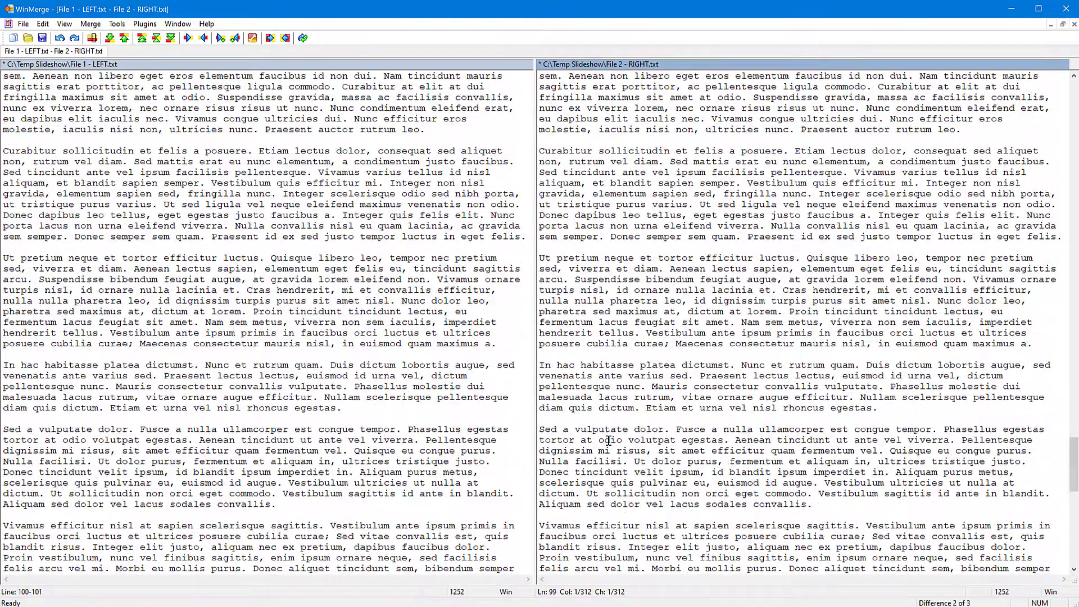
{"action": "scroll", "coordinate": [609, 441], "scroll_direction": "down", "scroll_amount": 10}
{"action": "scroll", "coordinate": [609, 441], "scroll_direction": "down", "scroll_amount": 4}
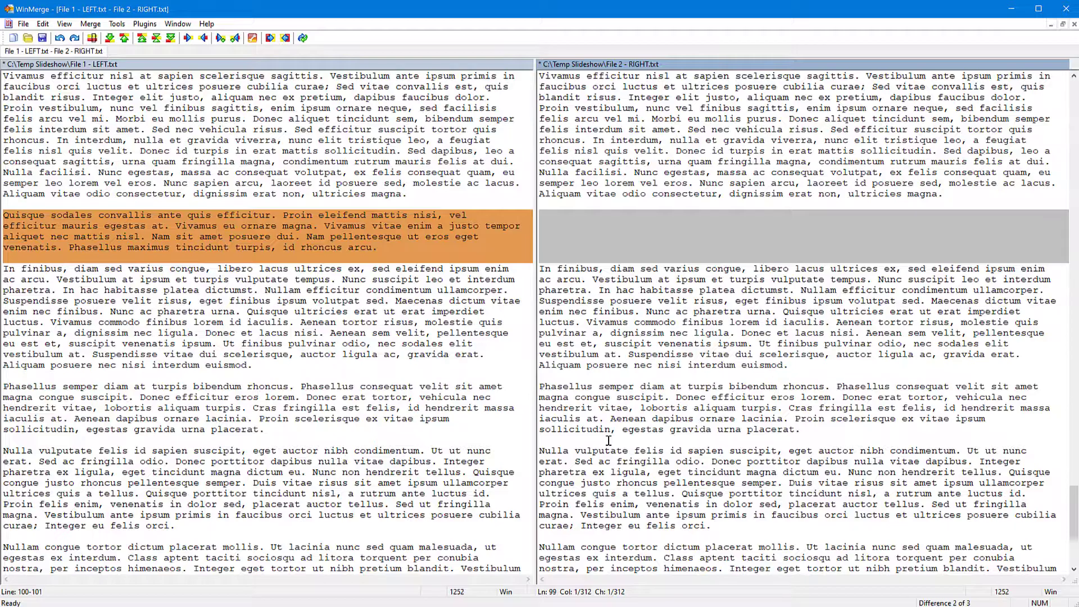
{"action": "scroll", "coordinate": [609, 440], "scroll_direction": "down", "scroll_amount": 4}
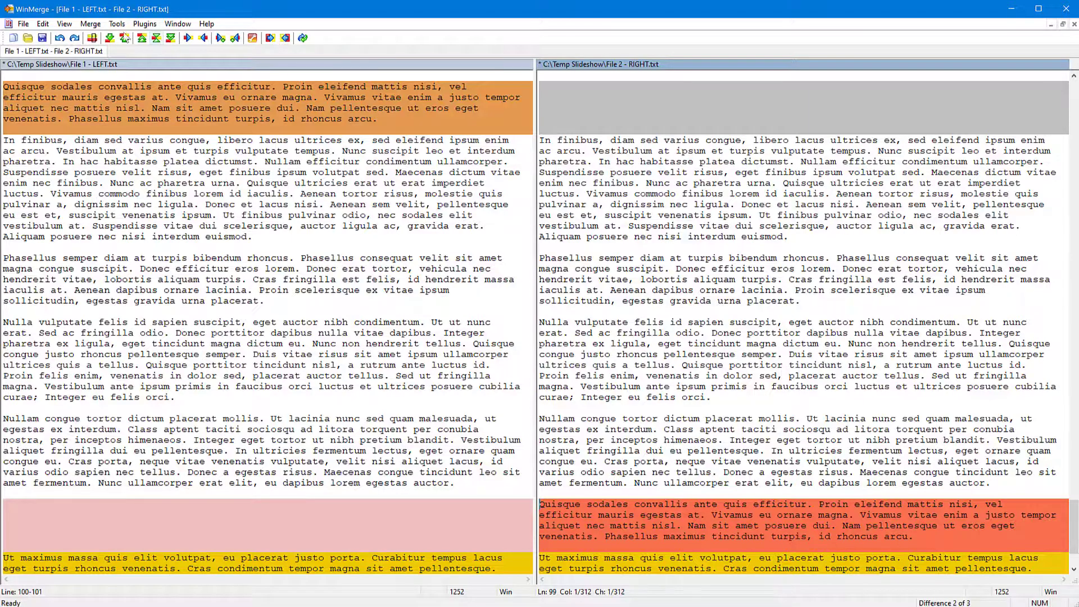
Step: Undo all the remaining merges in both files and return to the beginning of the comparison
{"action": "left_click", "coordinate": [60, 38]}
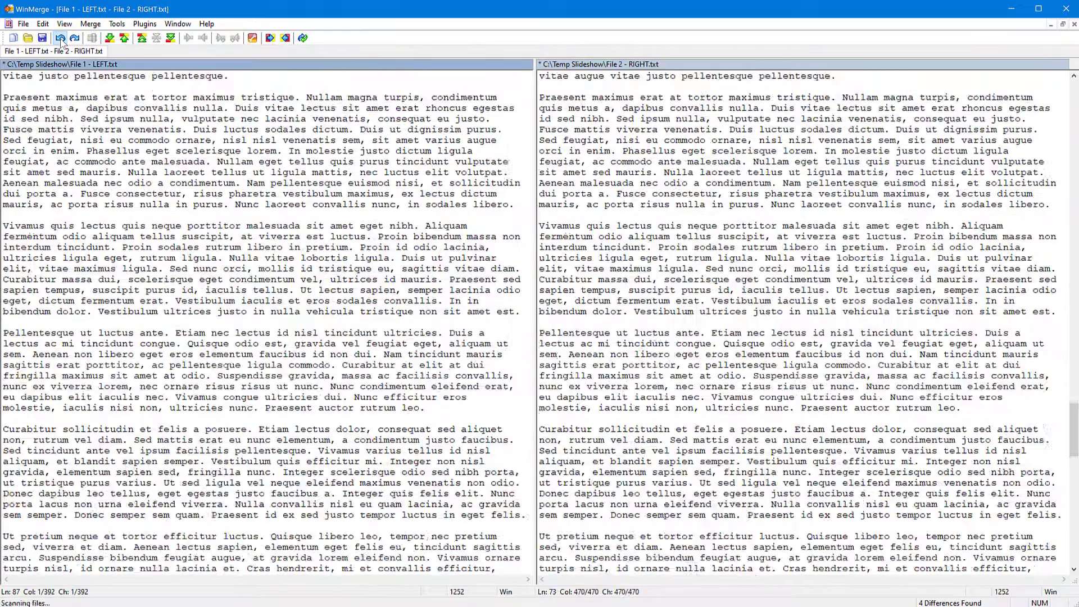
{"action": "left_click", "coordinate": [61, 38]}
{"action": "left_click", "coordinate": [60, 38]}
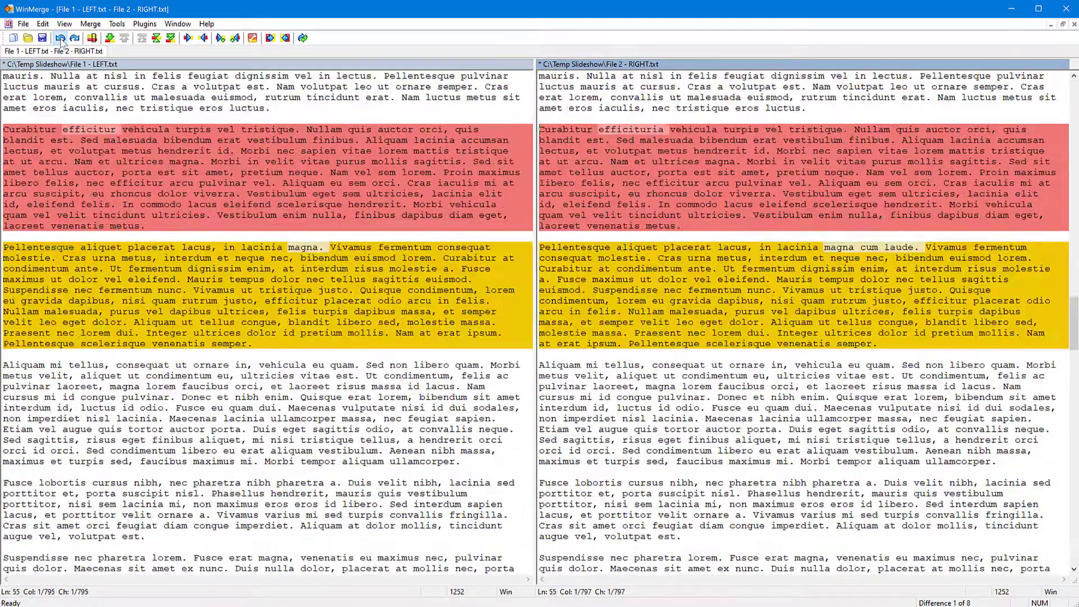
{"action": "left_click", "coordinate": [61, 39]}
{"action": "left_click", "coordinate": [60, 38]}
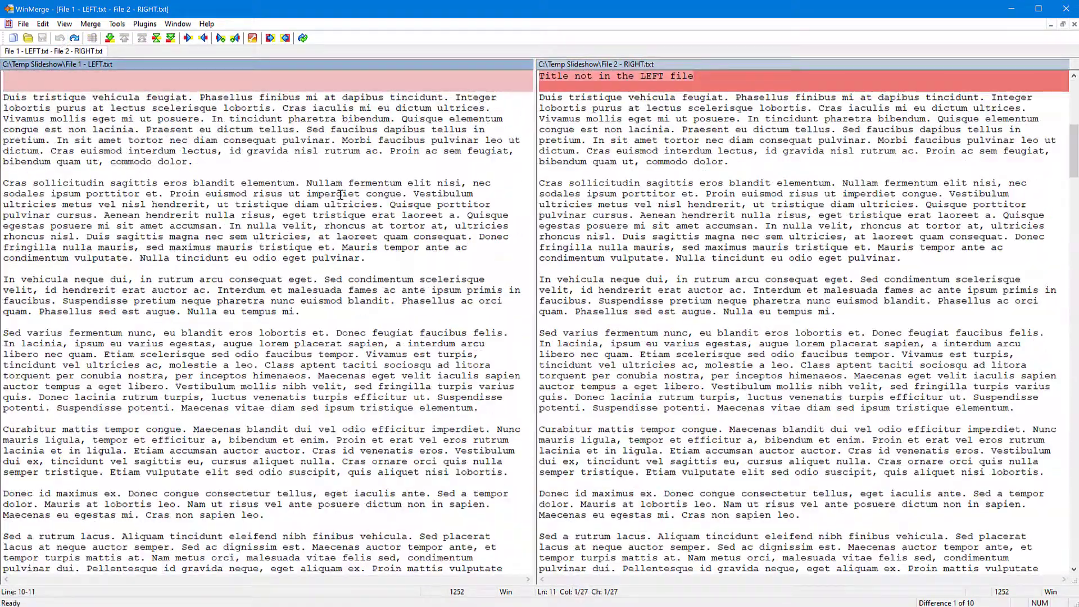
{"action": "scroll", "coordinate": [553, 294], "scroll_direction": "up", "scroll_amount": 13}
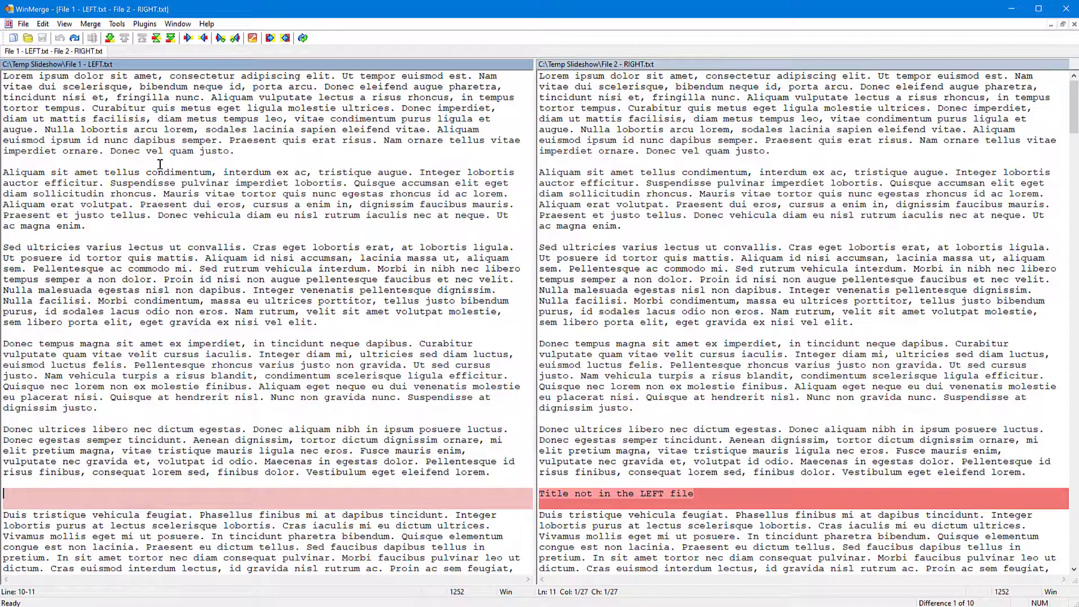
Step: Generate an HTML report of the comparison named "Differences report" in the Temp Slideshow folder and view it in the browser
{"action": "left_click", "coordinate": [116, 25]}
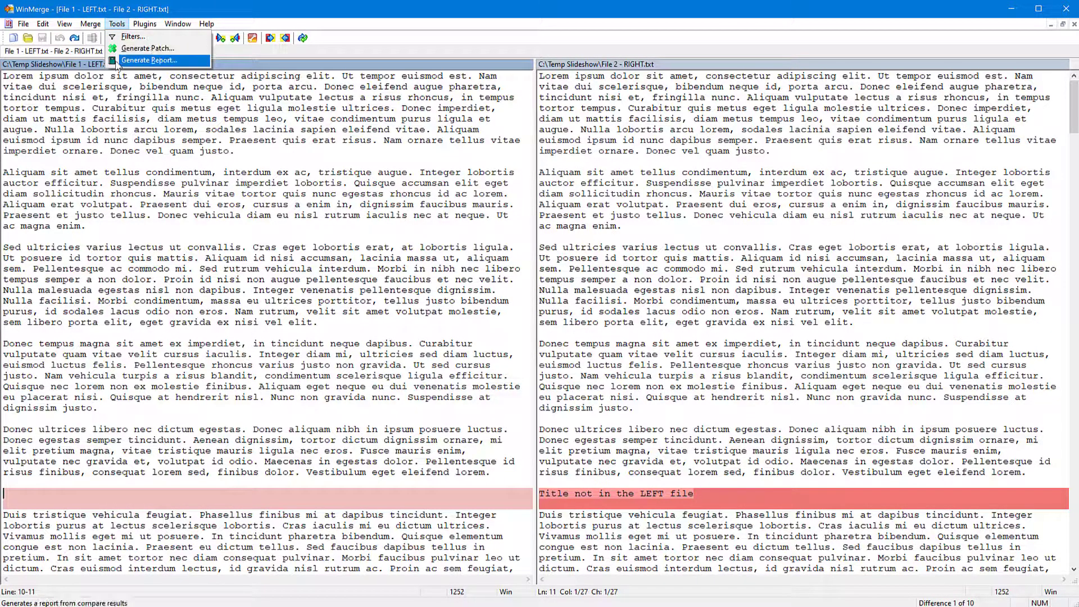
{"action": "left_click", "coordinate": [142, 62]}
{"action": "left_click_drag", "start_coordinate": [404, 65], "coordinate": [559, 122]}
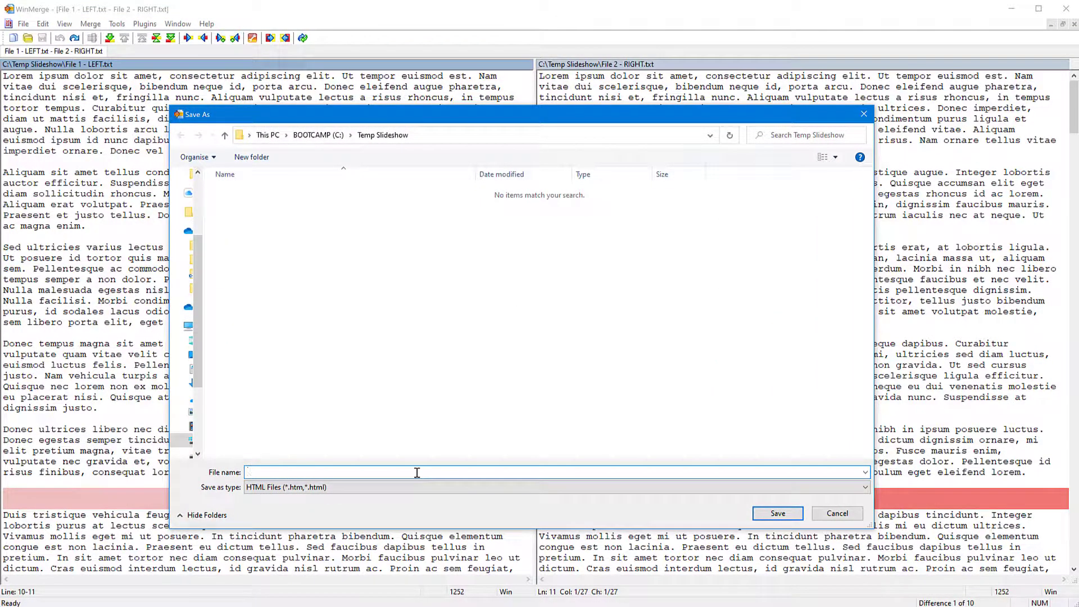
{"action": "type", "text": "Differences report"}
{"action": "left_click", "coordinate": [778, 513]}
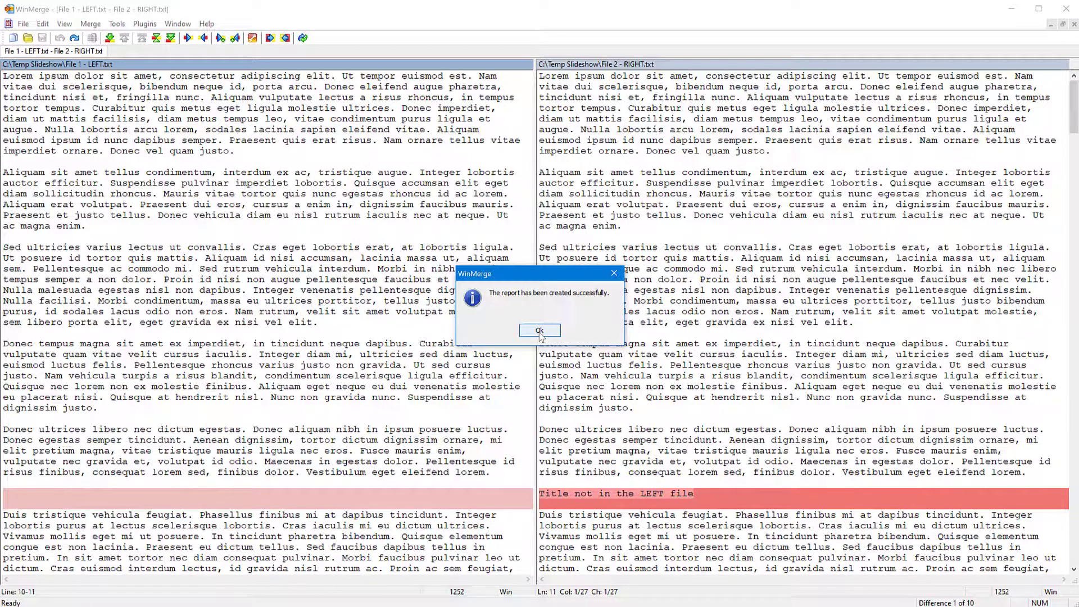
{"action": "left_click", "coordinate": [539, 331]}
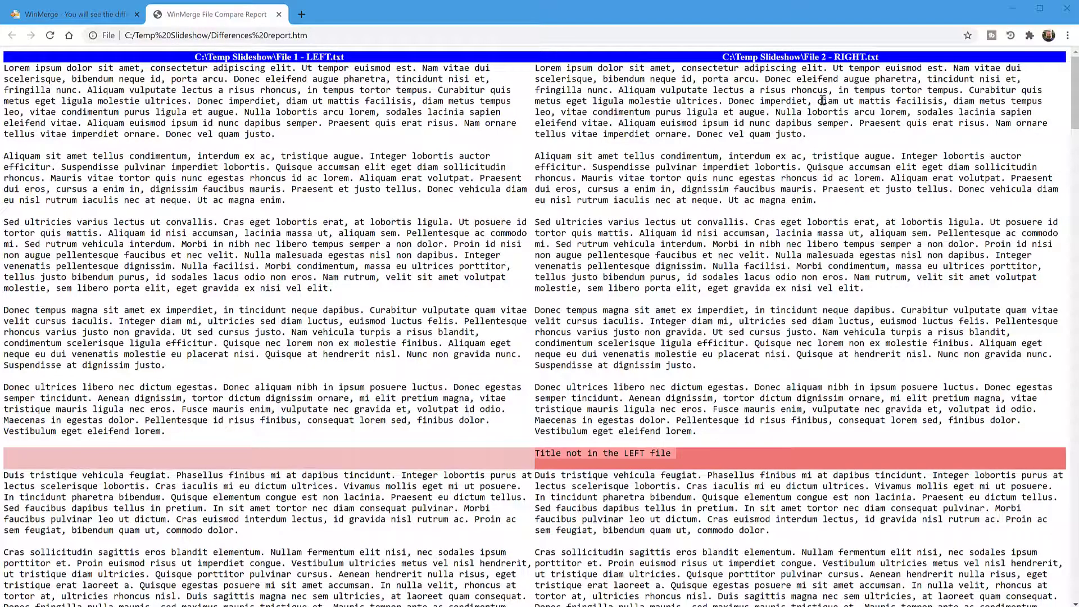
{"action": "scroll", "coordinate": [570, 326], "scroll_direction": "down", "scroll_amount": 3}
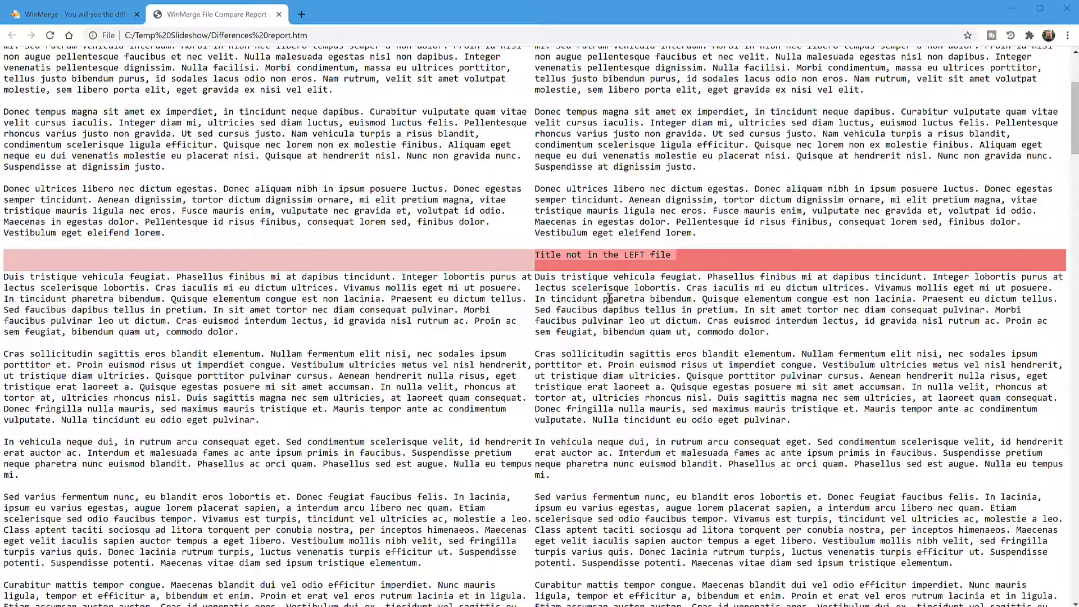
Step: Review the highlighted differences between the two files throughout the HTML report and return to its beginning
{"action": "scroll", "coordinate": [594, 374], "scroll_direction": "down", "scroll_amount": 2}
{"action": "scroll", "coordinate": [593, 374], "scroll_direction": "down", "scroll_amount": 20}
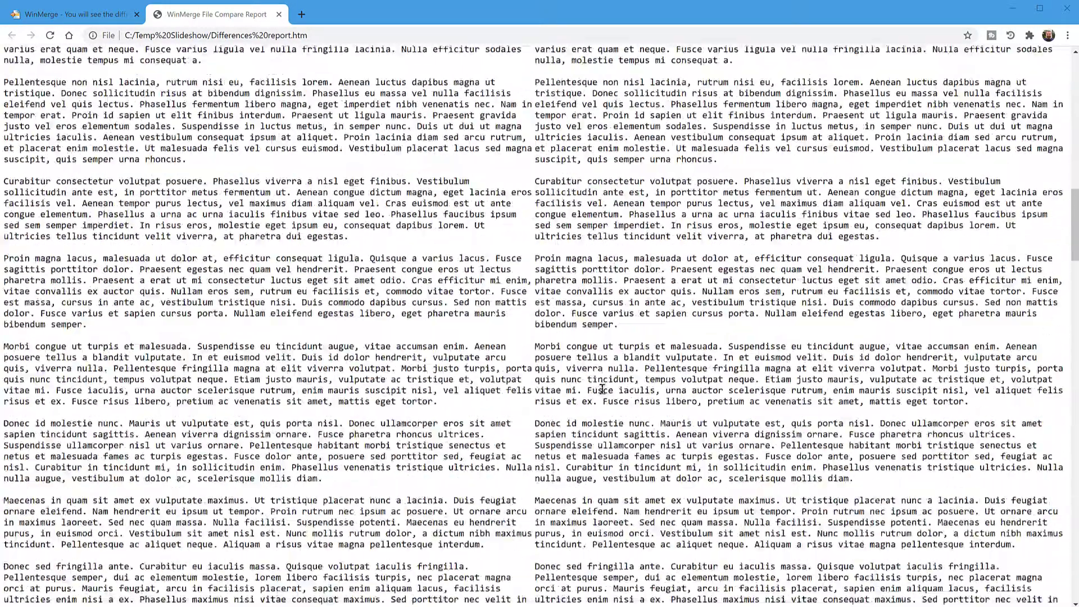
{"action": "scroll", "coordinate": [602, 389], "scroll_direction": "down", "scroll_amount": 6}
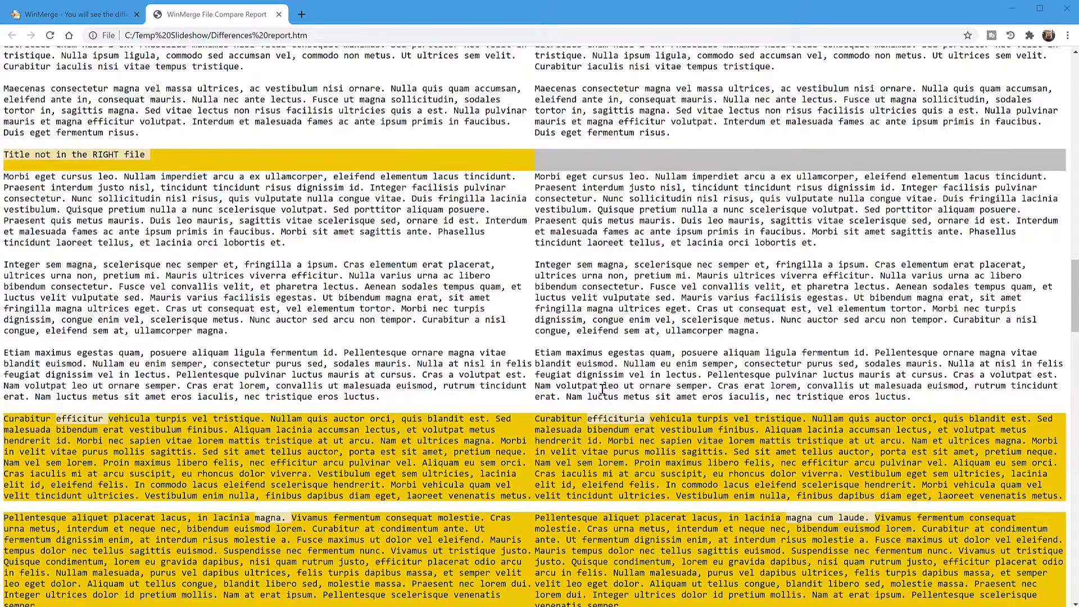
{"action": "scroll", "coordinate": [602, 390], "scroll_direction": "down", "scroll_amount": 20}
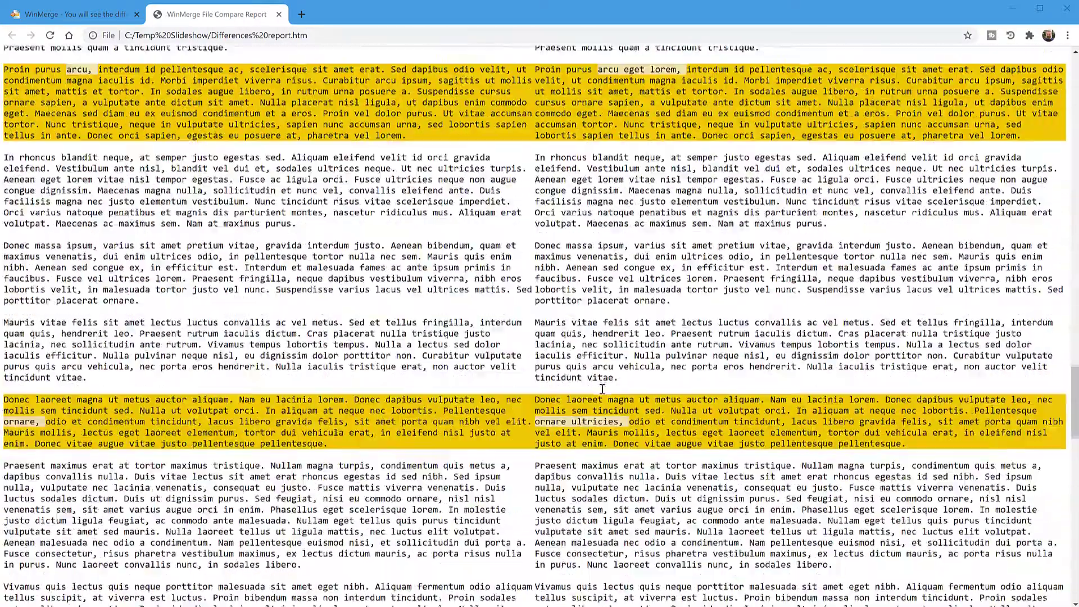
{"action": "scroll", "coordinate": [1075, 403], "scroll_direction": "down", "scroll_amount": 11}
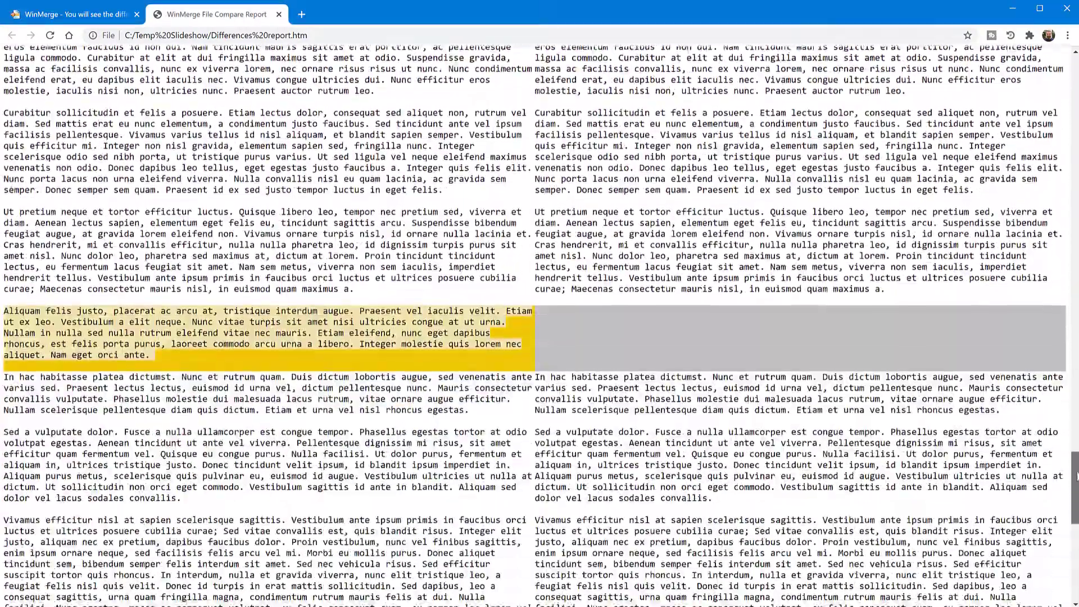
{"action": "scroll", "coordinate": [1075, 523], "scroll_direction": "down", "scroll_amount": 5}
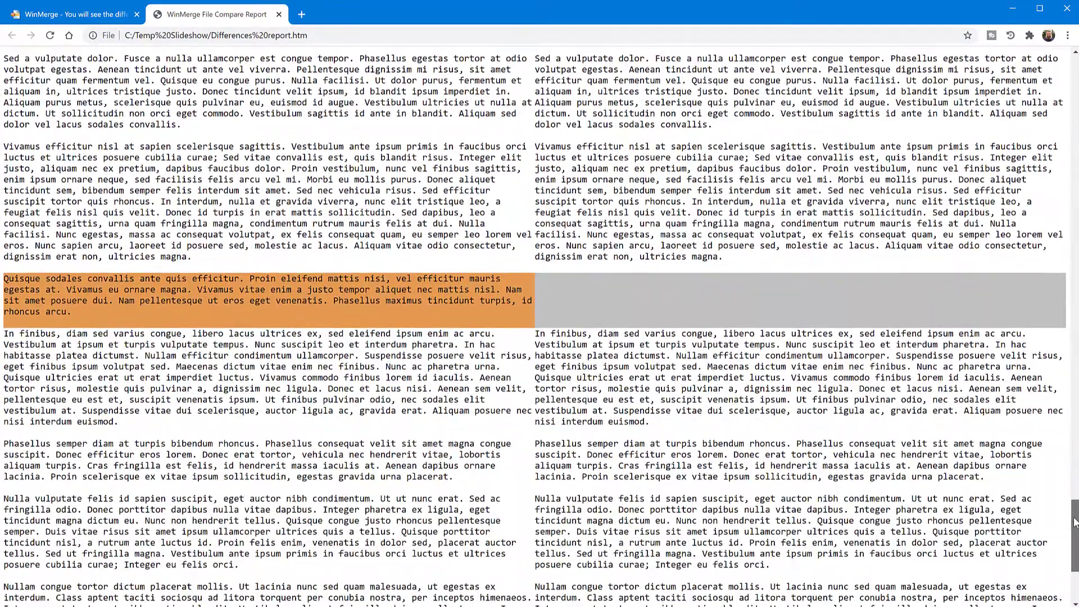
{"action": "left_click_drag", "start_coordinate": [1075, 523], "coordinate": [1075, 527]}
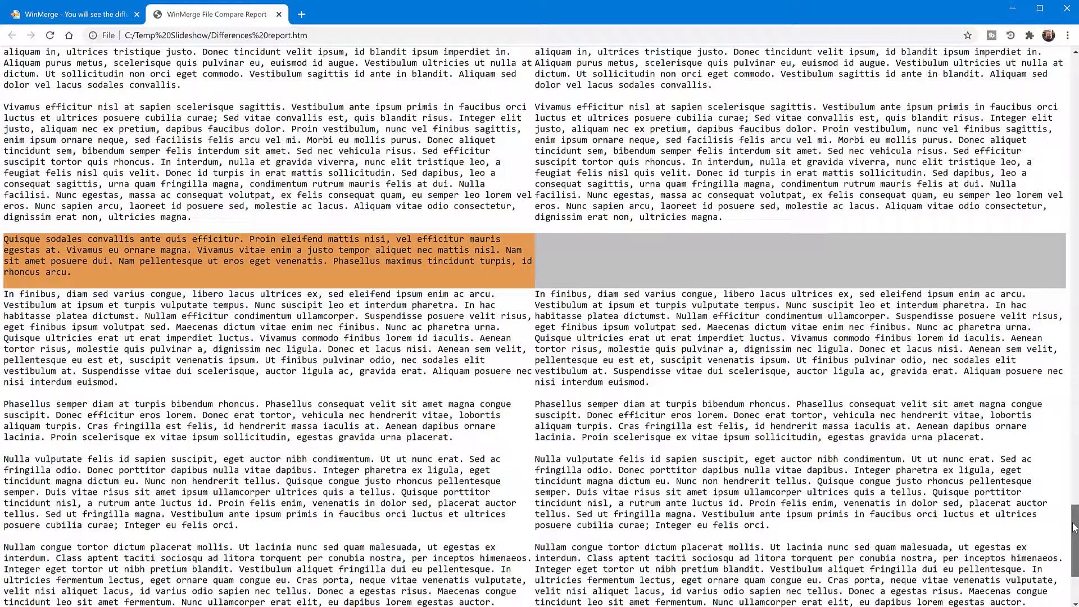
{"action": "left_click_drag", "start_coordinate": [1073, 523], "coordinate": [1077, 67]}
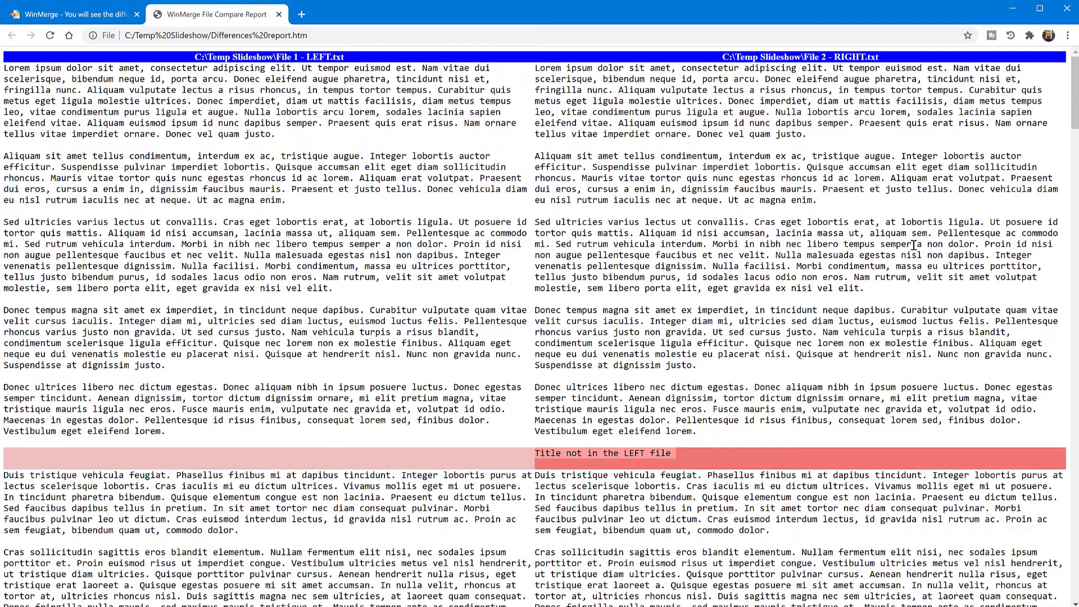